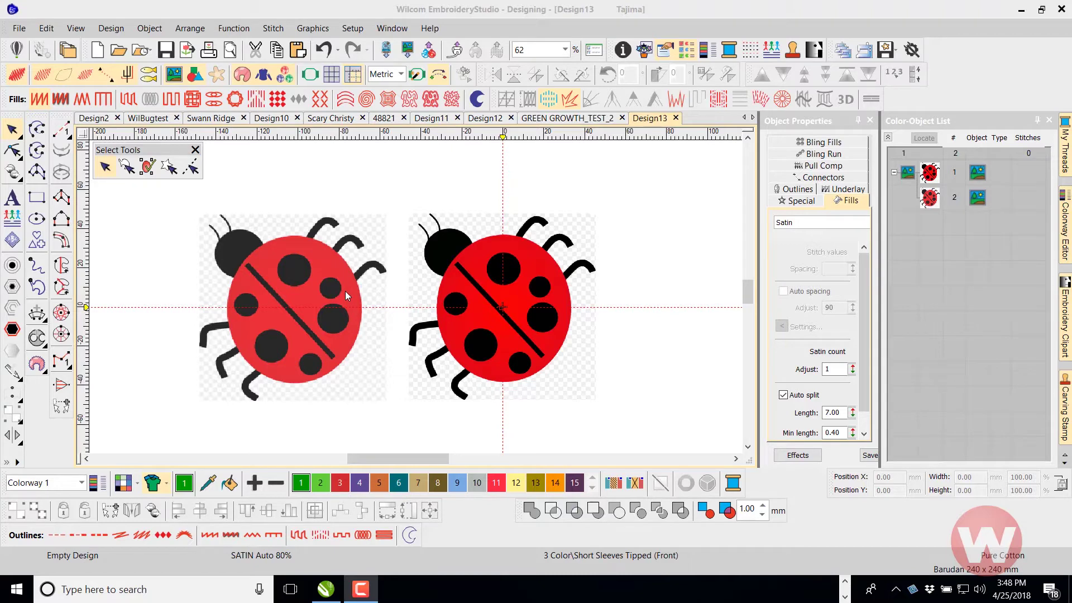
- Compare the edges and colour areas of the two ladybug bitmaps up close
scroll(345, 290, up, 1)
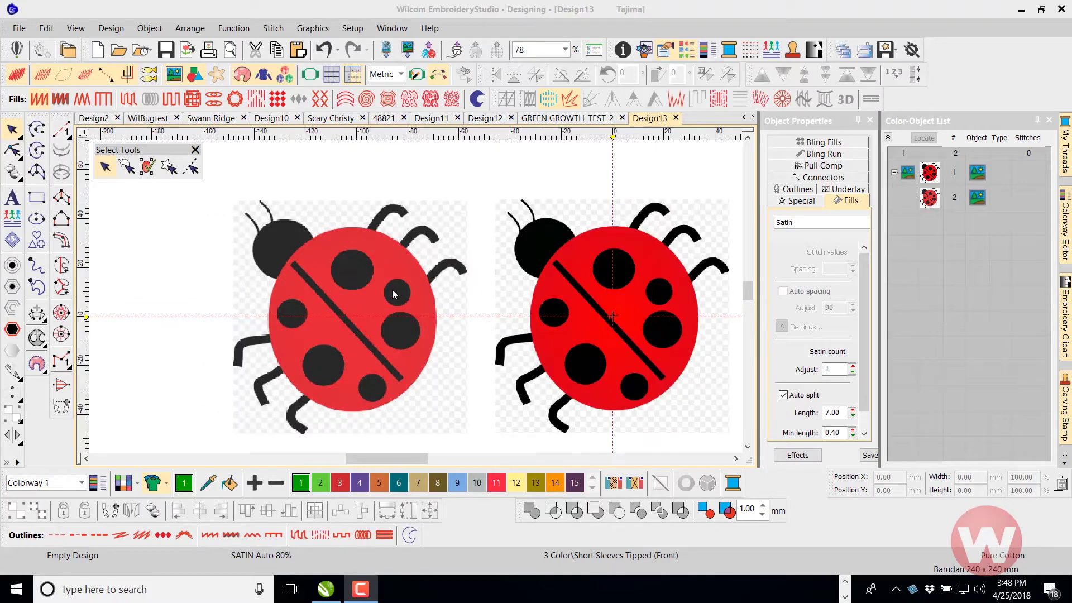
scroll(416, 293, up, 1)
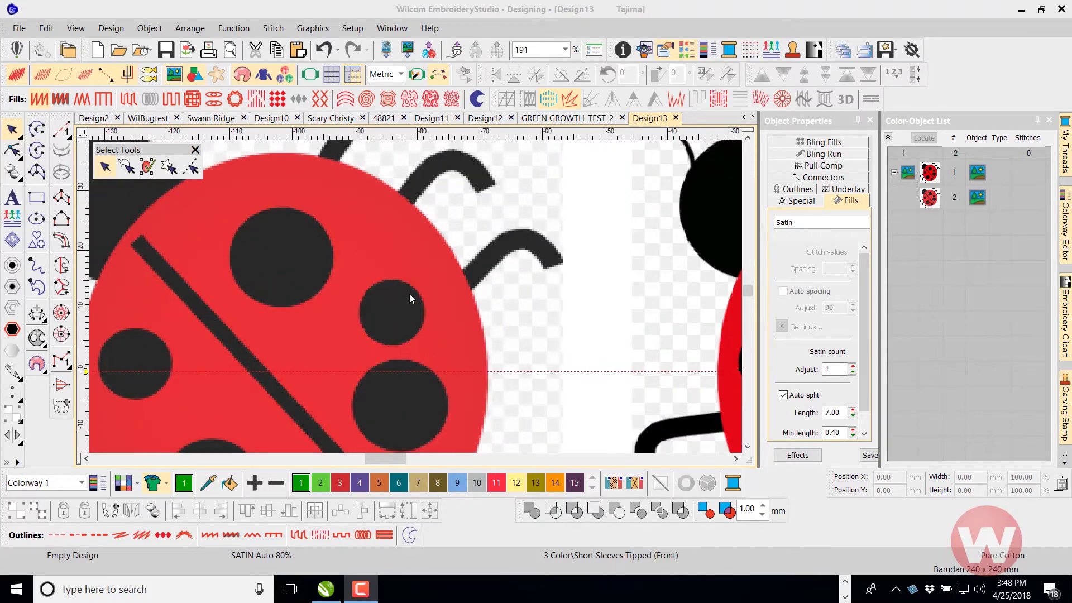
scroll(435, 292, down, 3)
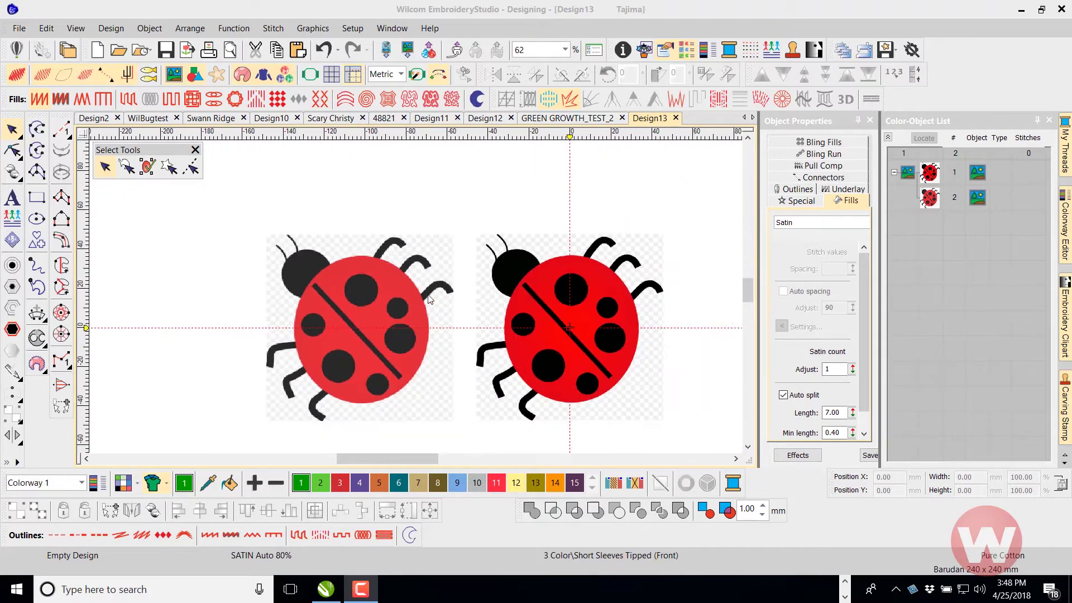
scroll(373, 297, up, 6)
scroll(373, 302, up, 2)
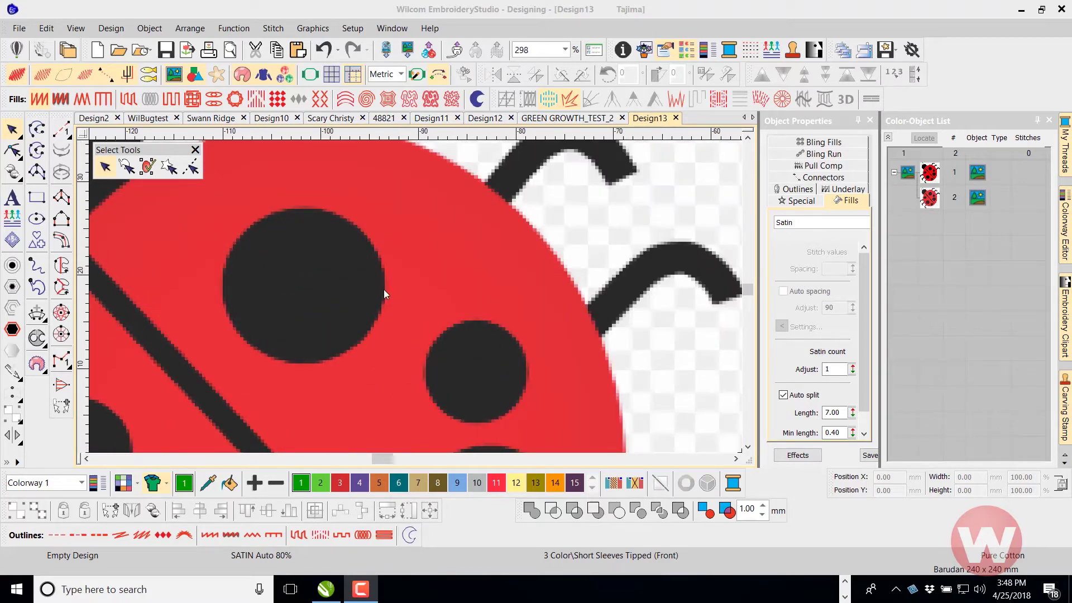
scroll(406, 273, down, 5)
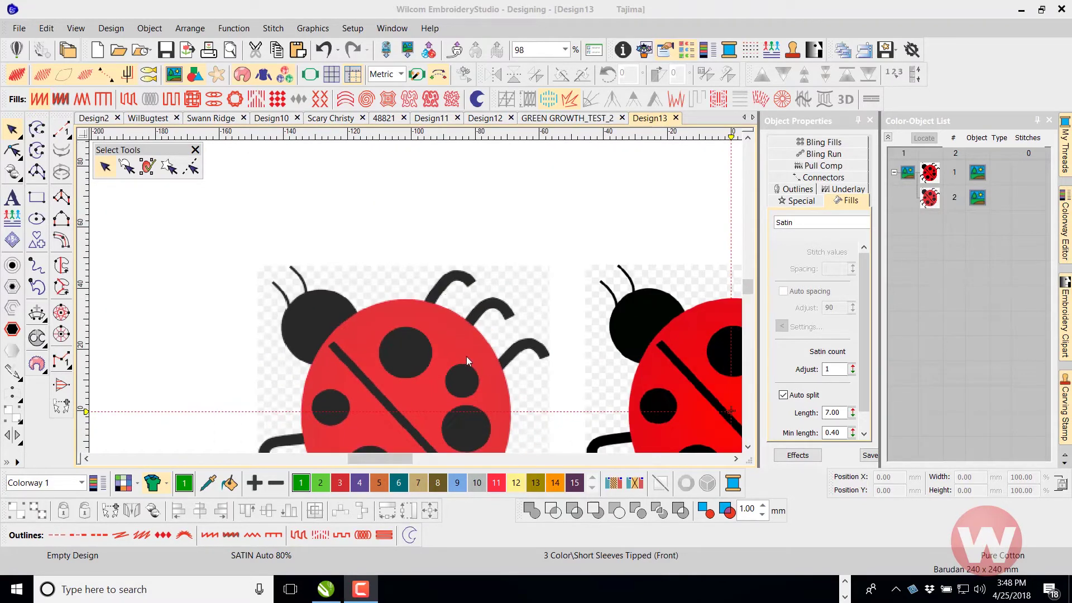
click(737, 460)
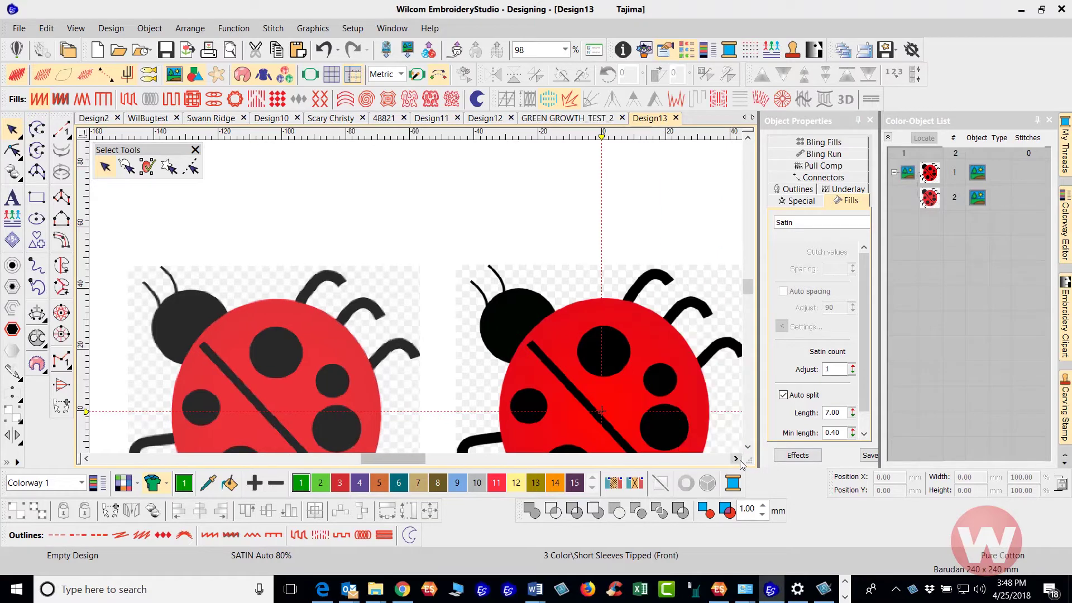
scroll(414, 296, up, 3)
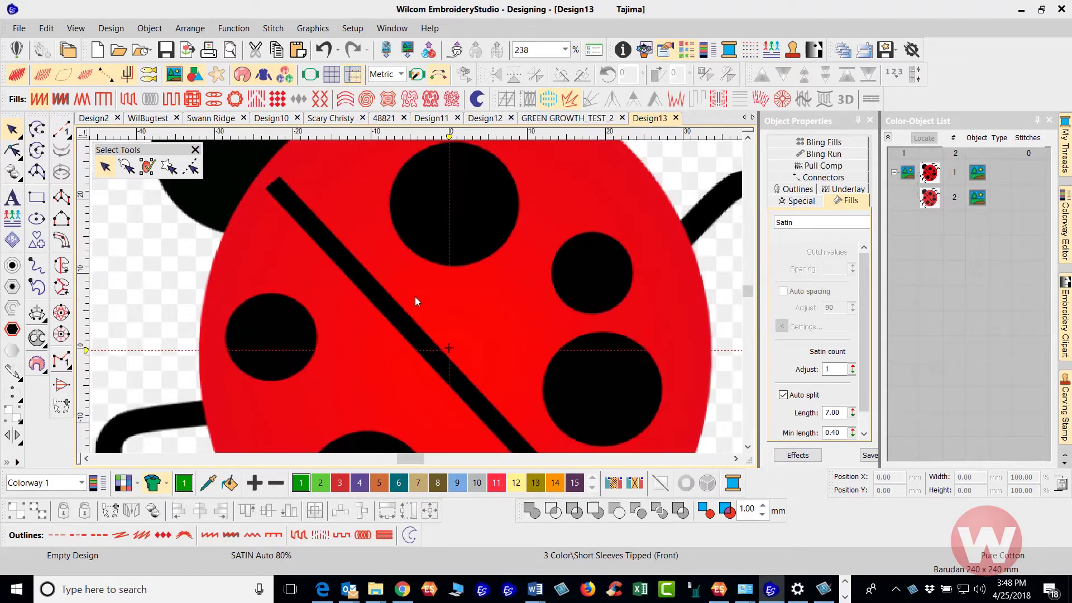
scroll(416, 296, down, 2)
scroll(416, 297, down, 1)
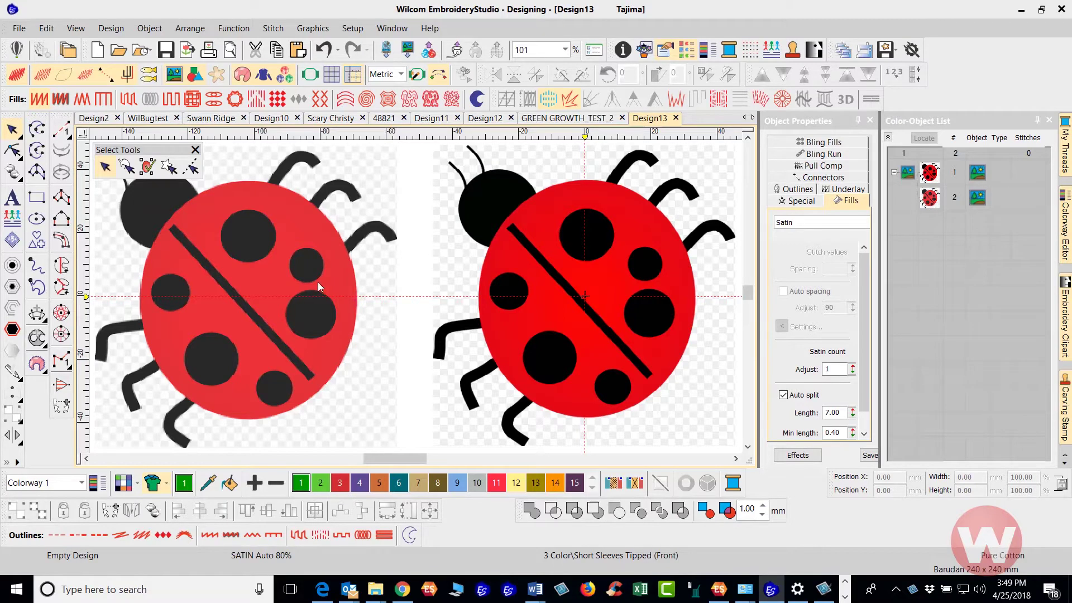
scroll(312, 282, down, 2)
scroll(415, 296, down, 2)
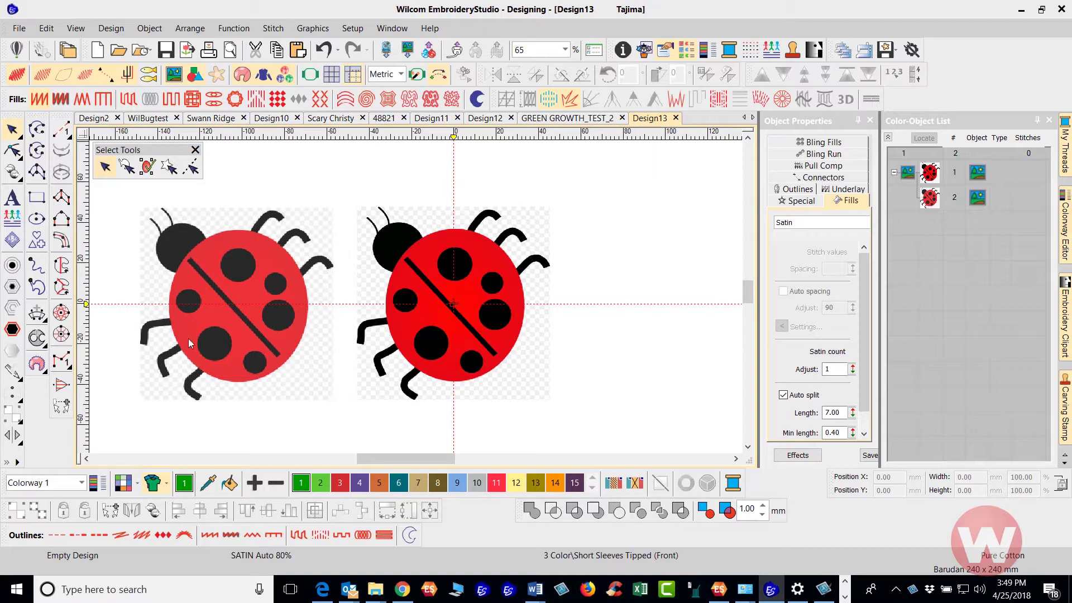
- Select the paler ladybug bitmap and place the Auto-Digitizing Tools as a floating toolbar just below it
click(214, 294)
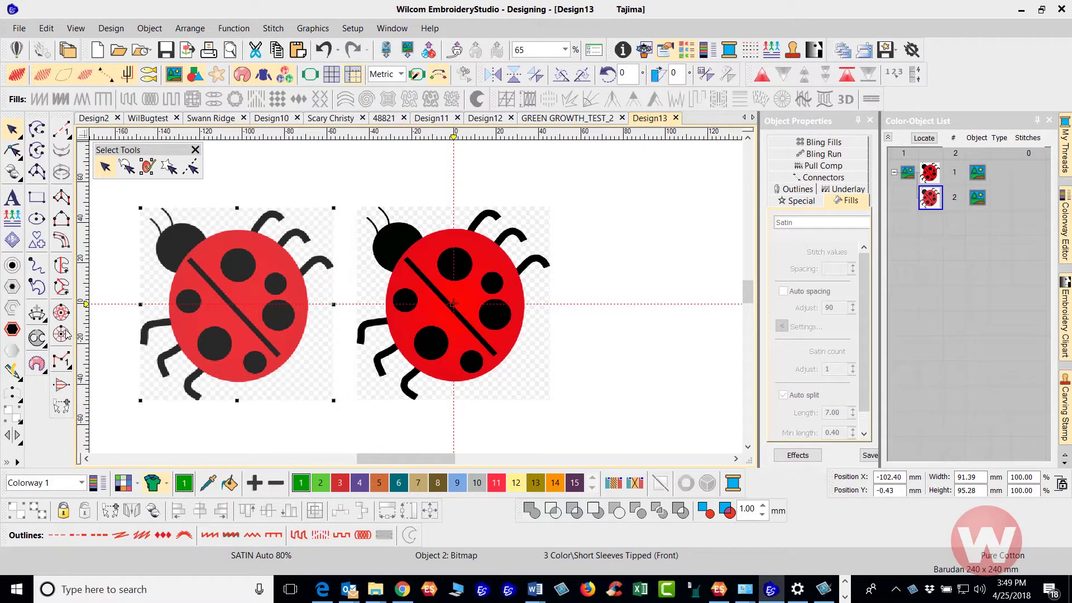
click(21, 382)
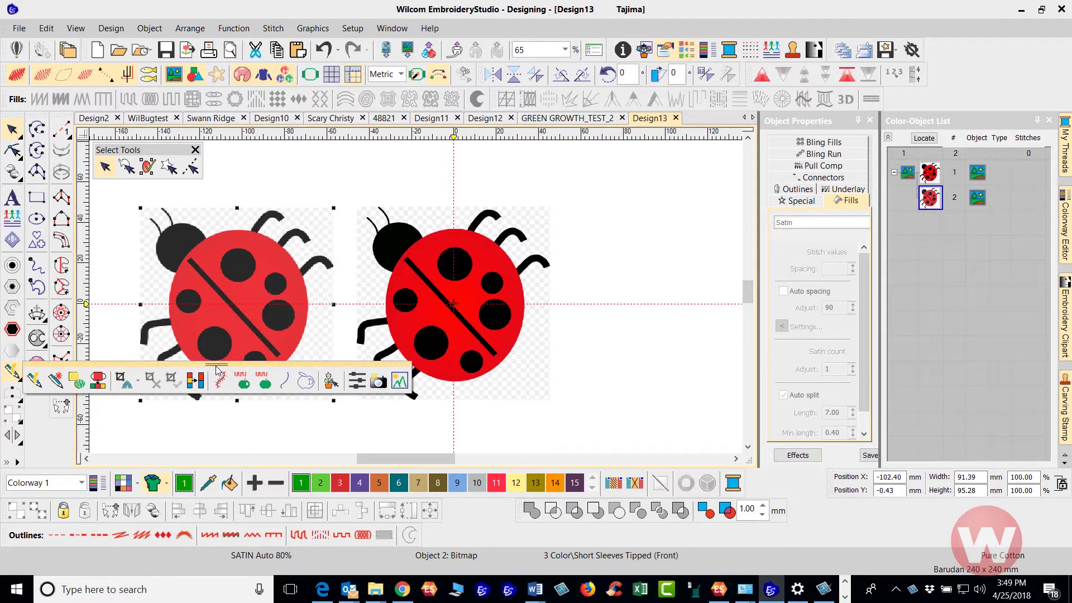
drag(216, 366, 294, 411)
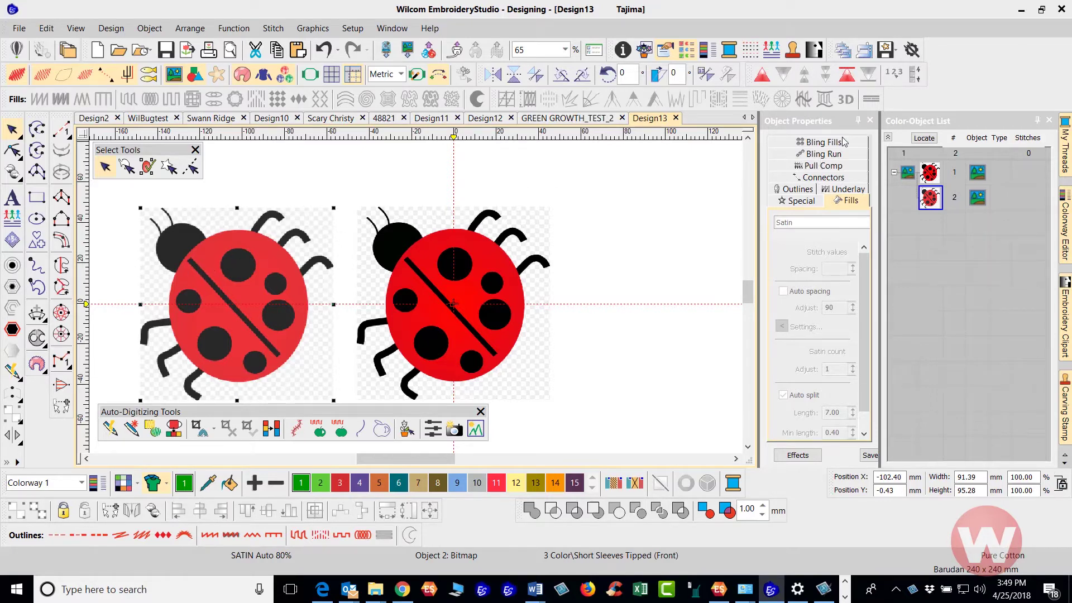
- Check the list of available toolbars for the Auto-Digitizing Tools entry
right_click(969, 69)
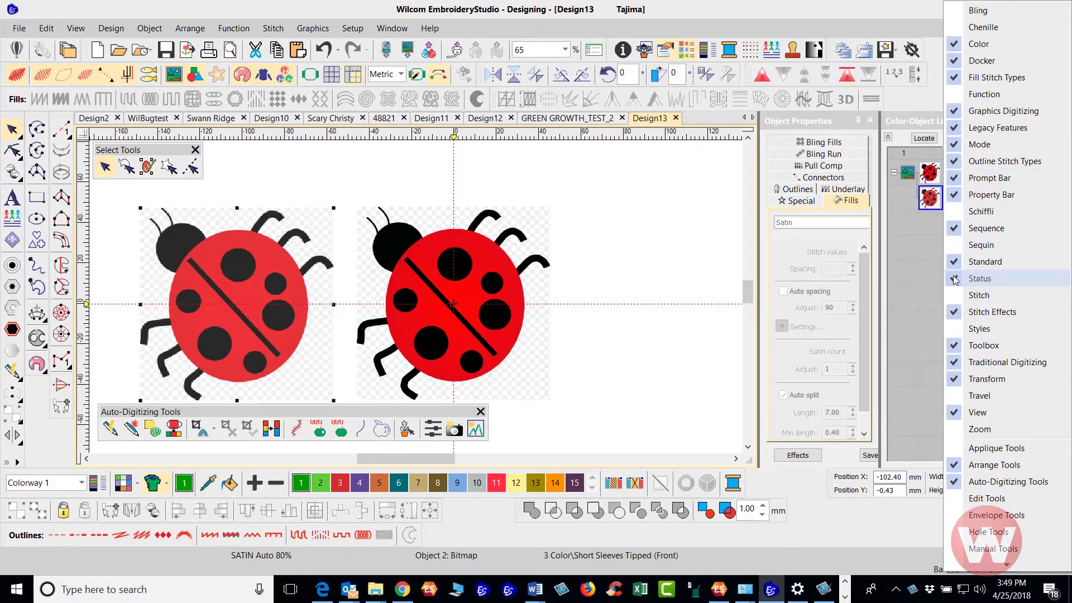
click(701, 215)
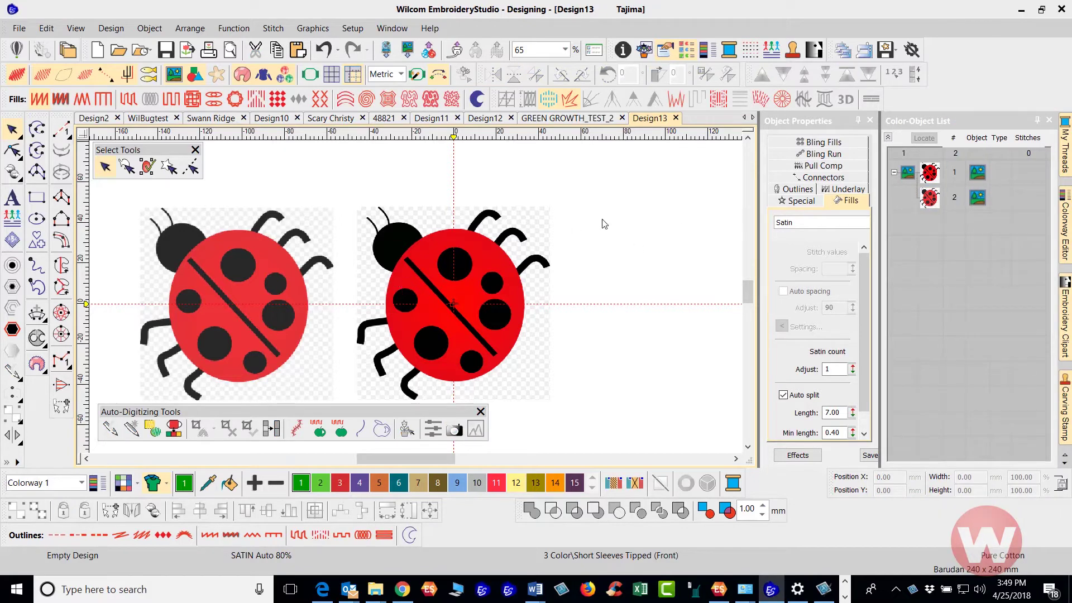
right_click(978, 62)
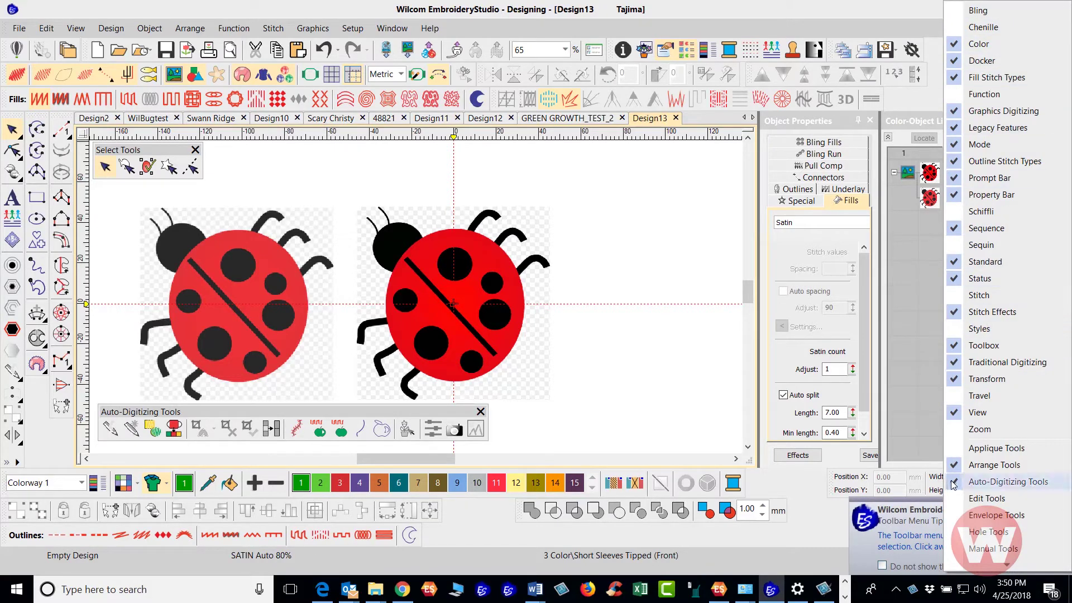
click(634, 363)
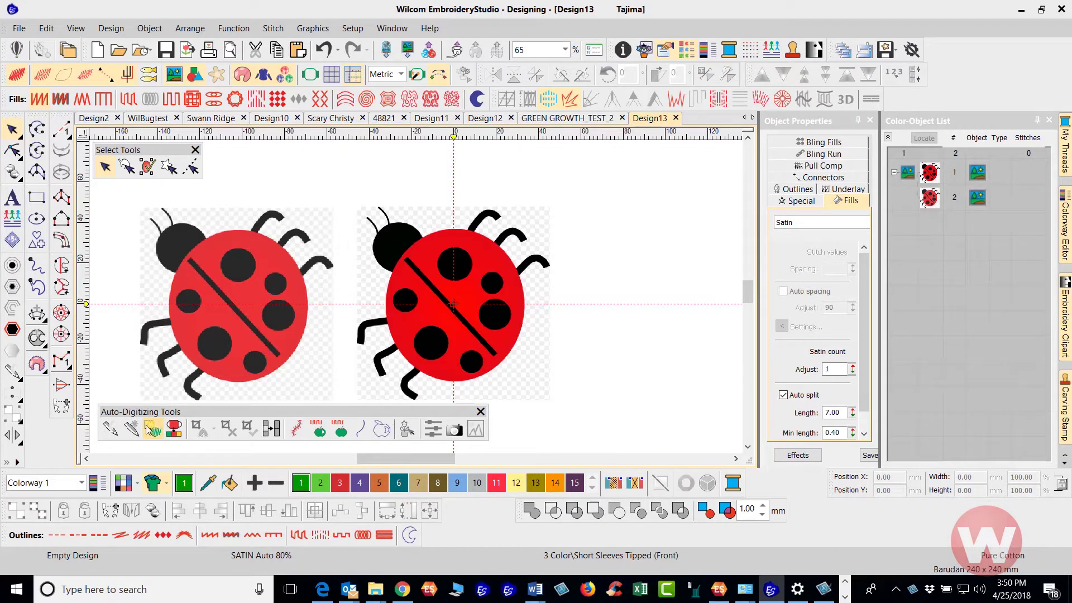
- Convert the paler ladybug bitmap to stitches with Instant Smart Design and inspect the stitching
click(216, 301)
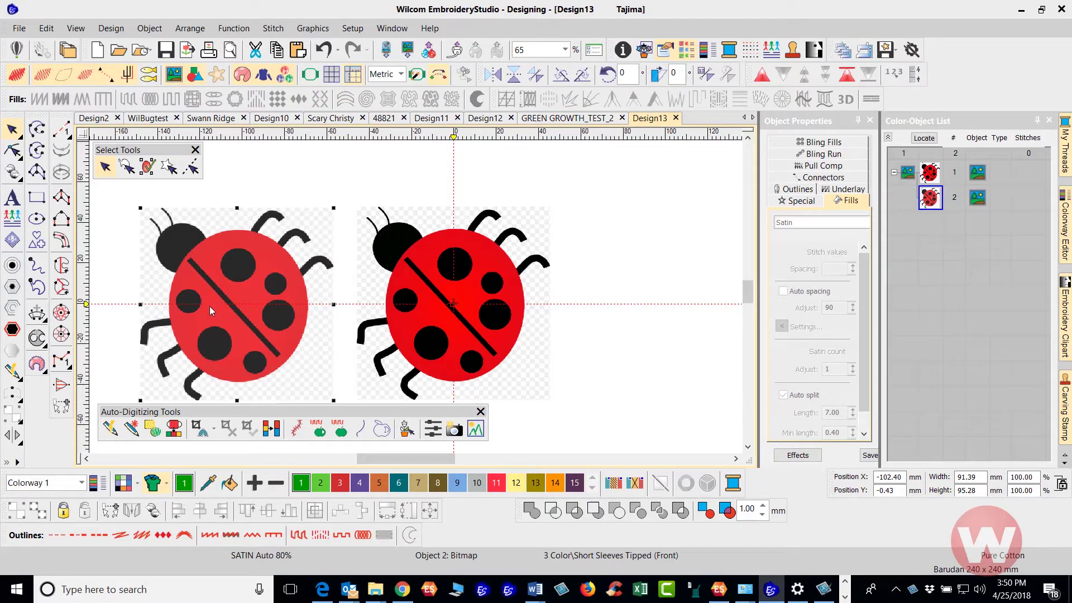
click(111, 429)
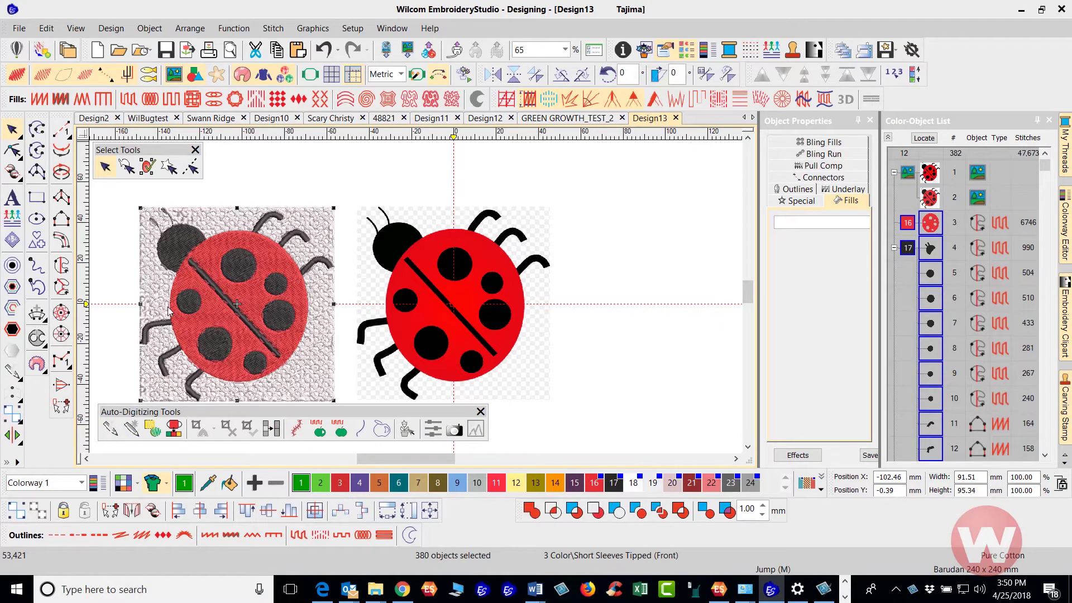
scroll(424, 302, up, 2)
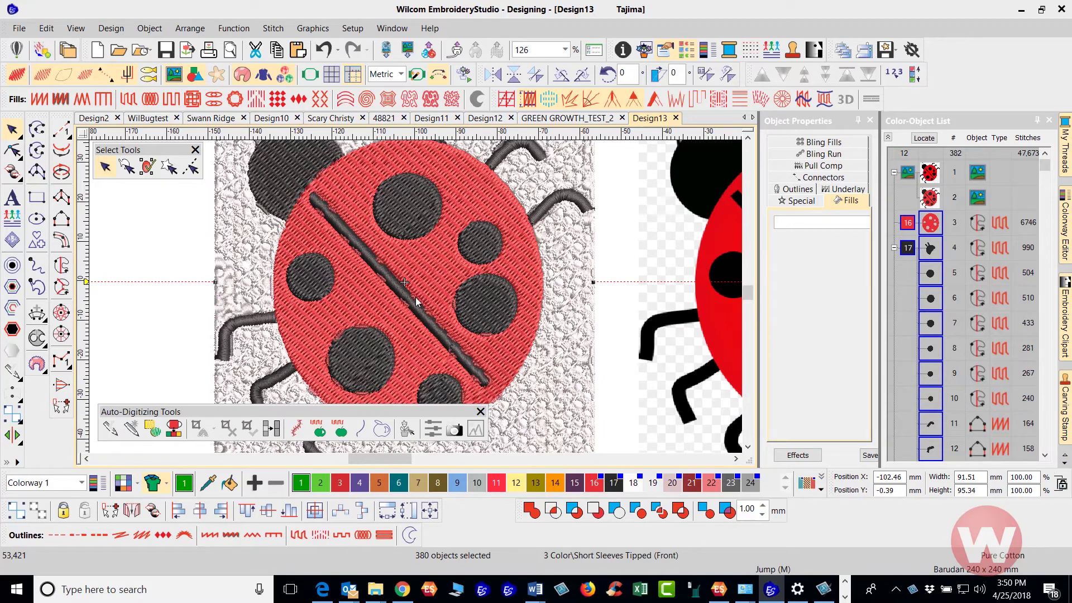
scroll(416, 299, down, 1)
- Delete two of the background fill objects beside the head of the paler ladybug
click(293, 267)
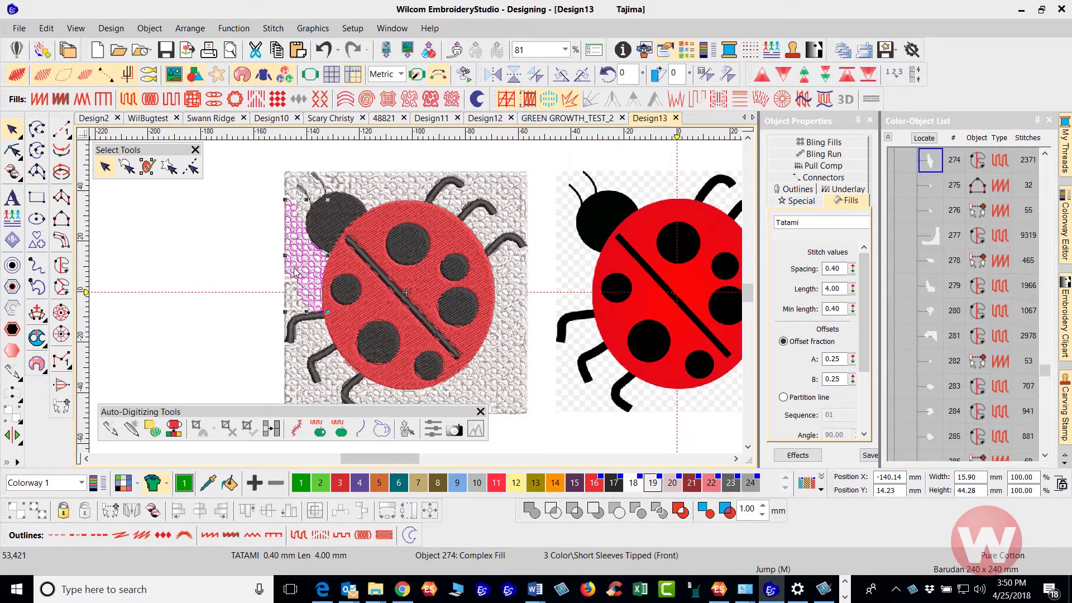
click(296, 272)
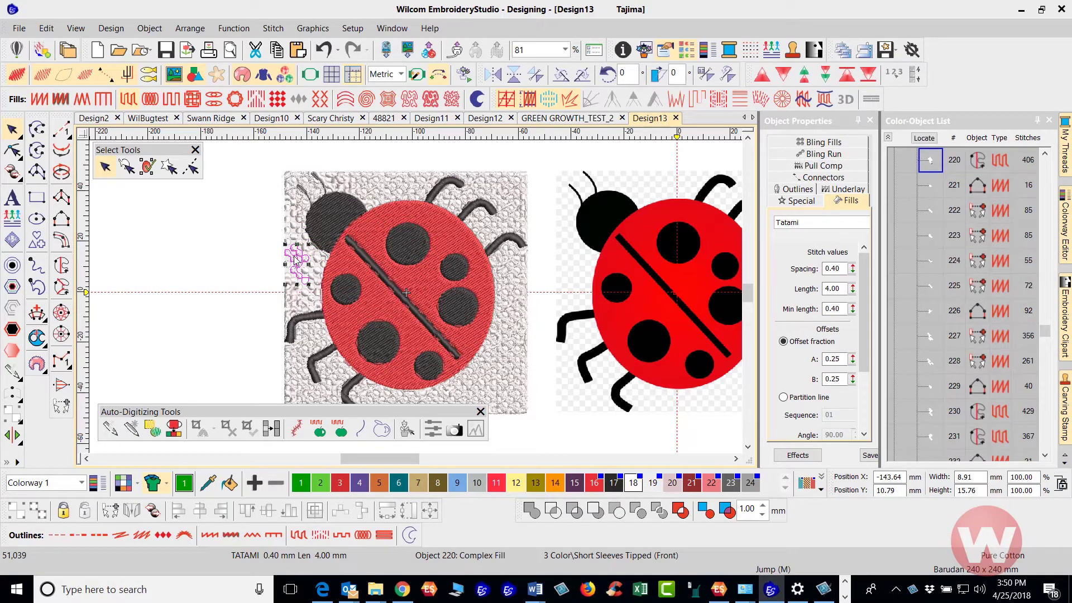
key(Delete)
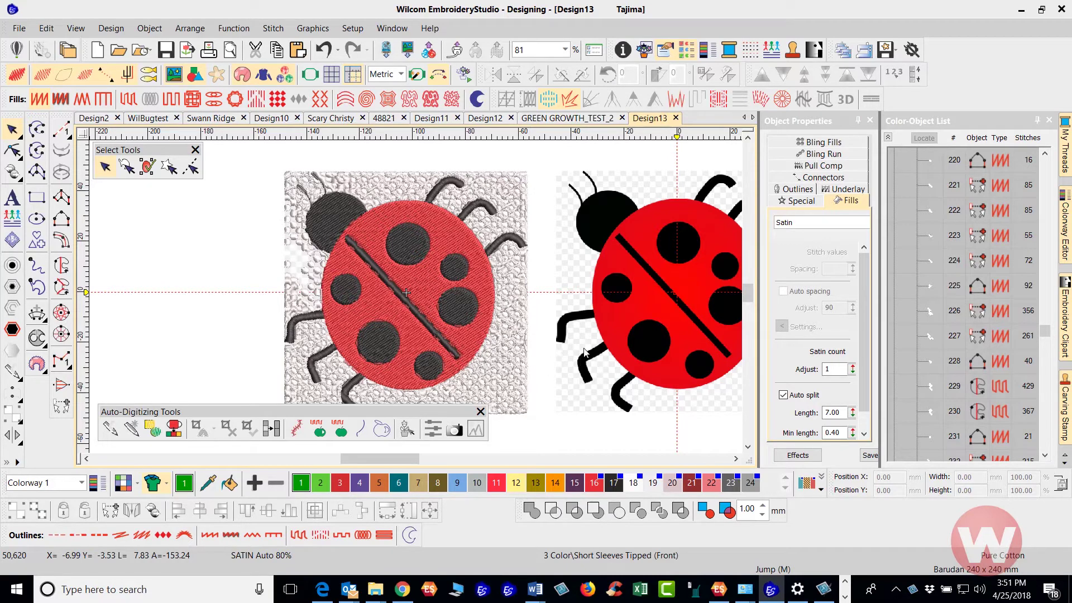
- Convert the brighter red ladybug bitmap to stitches with Instant Smart Design
key(c)
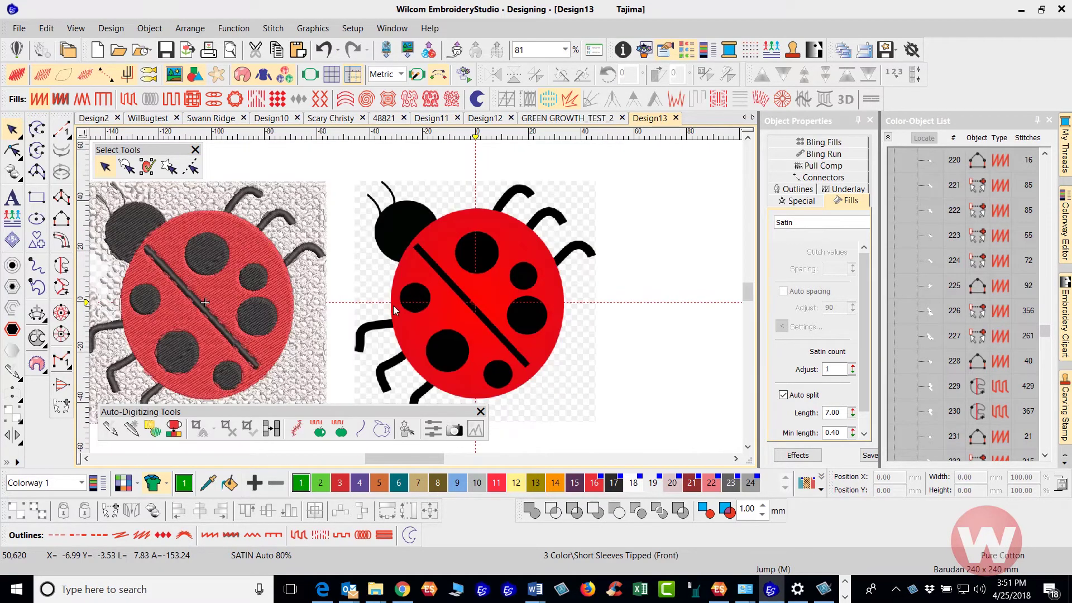
click(466, 301)
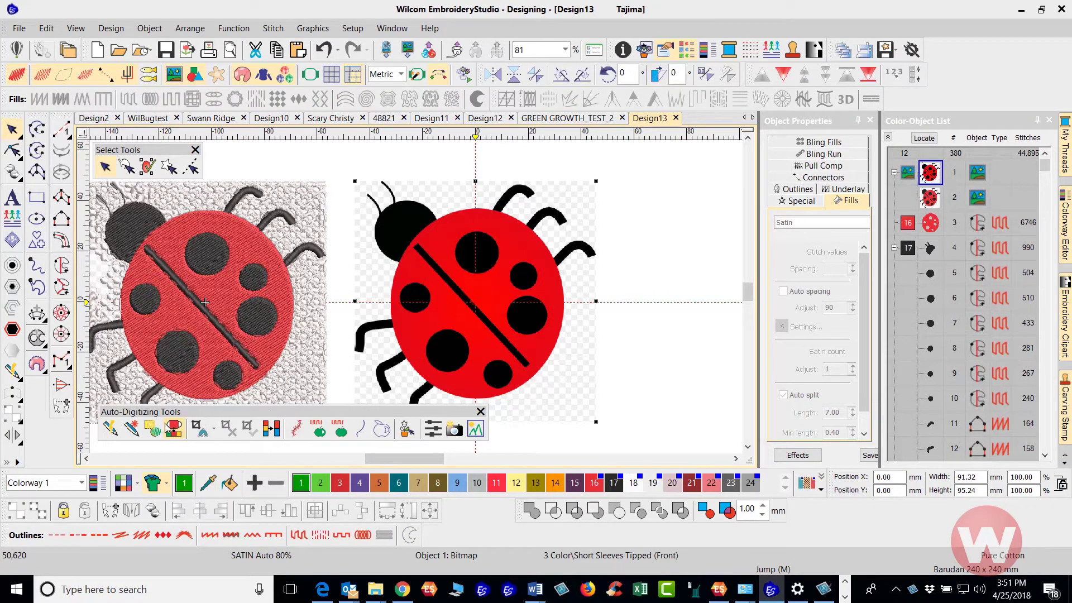
click(110, 428)
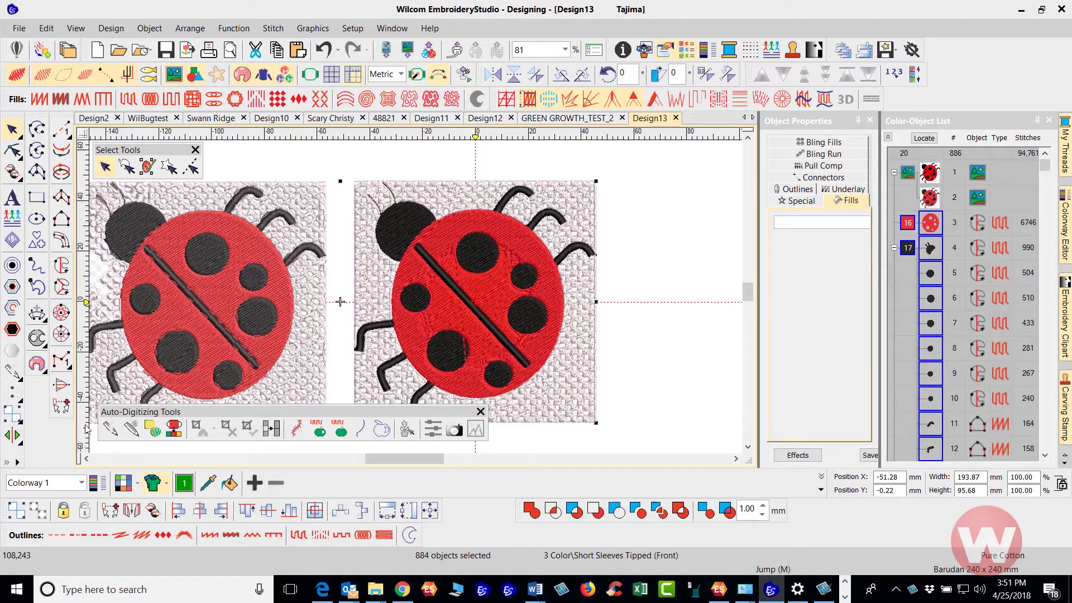
- Inspect the brighter ladybug's stitching and move its inner red fill piece about 38 mm towards the body's outer edge
click(645, 240)
scroll(608, 291, up, 2)
scroll(411, 296, up, 2)
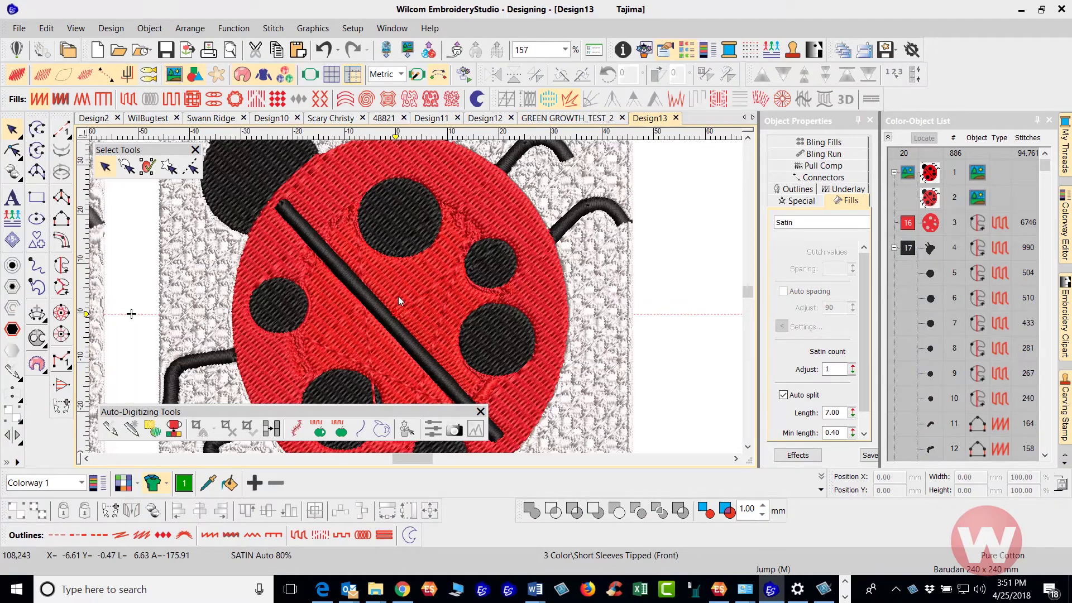
scroll(402, 293, down, 1)
scroll(434, 284, up, 2)
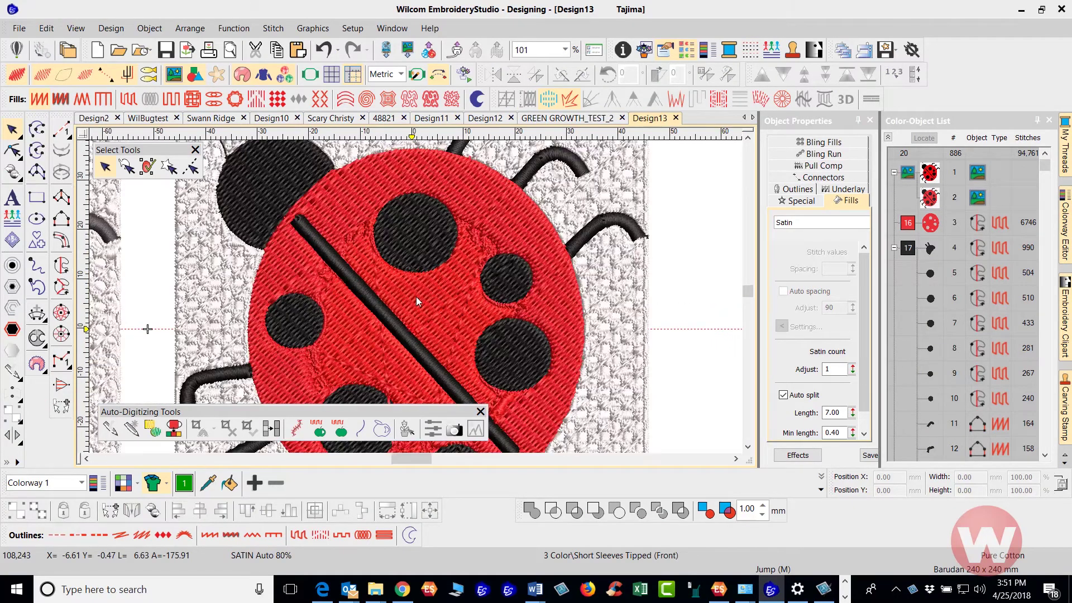
scroll(447, 266, down, 1)
click(495, 217)
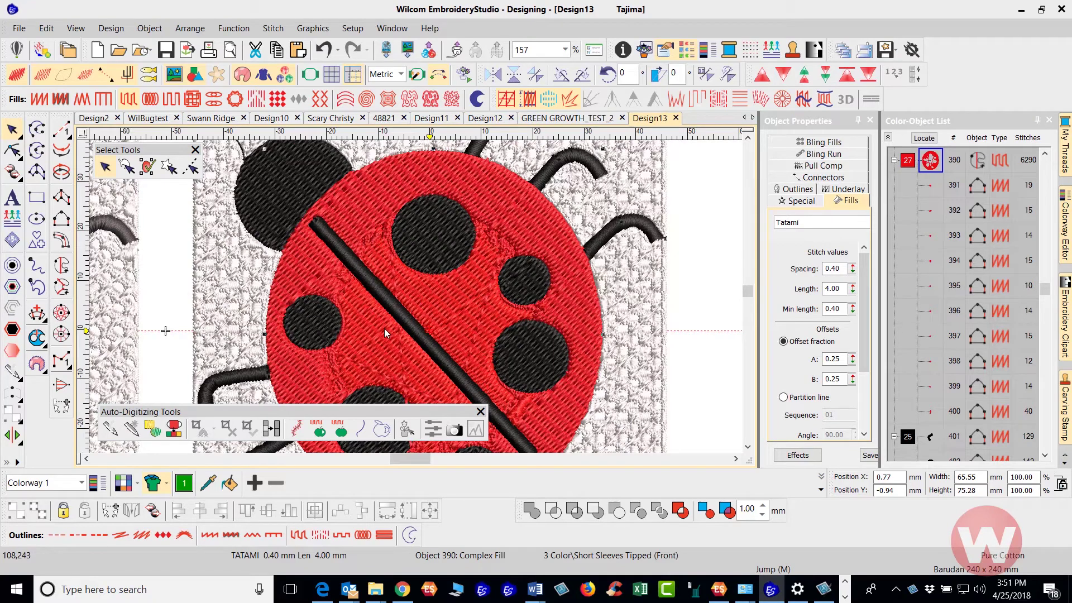
drag(381, 331, 578, 297)
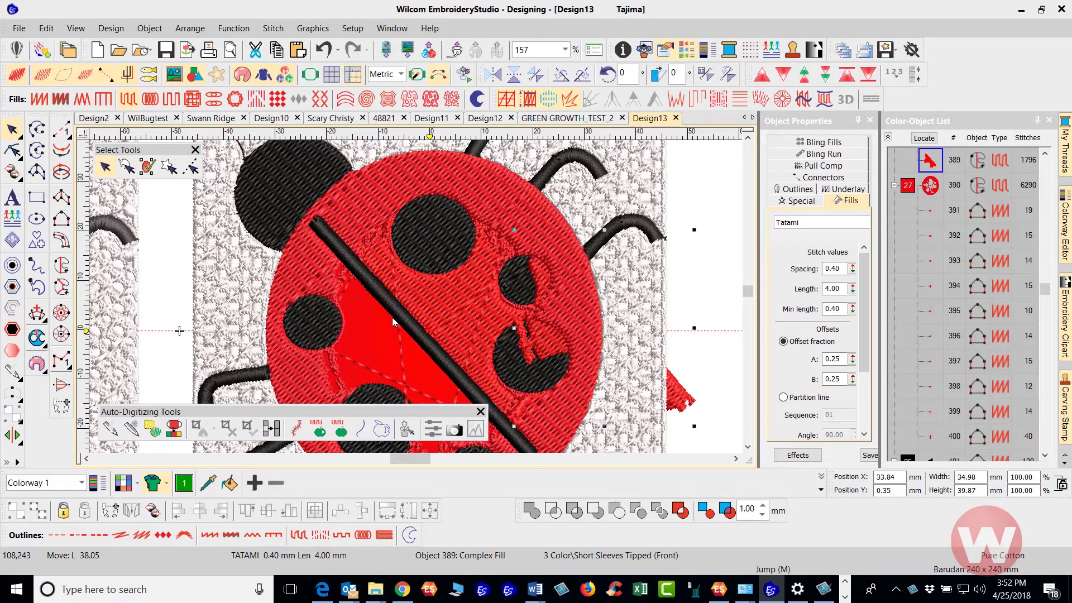
scroll(503, 237, down, 1)
scroll(415, 301, down, 1)
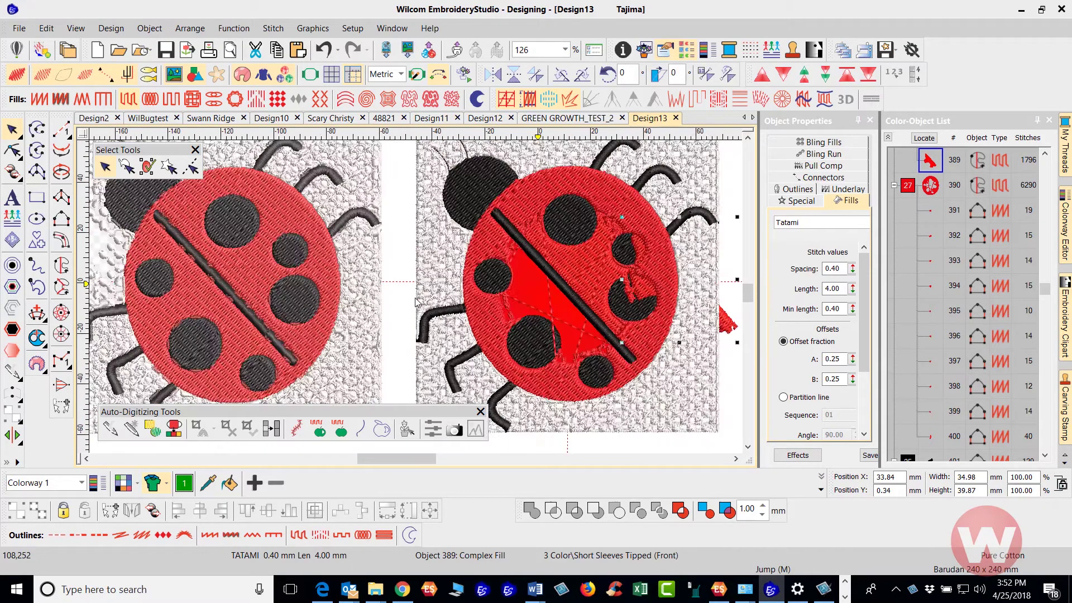
scroll(416, 301, down, 1)
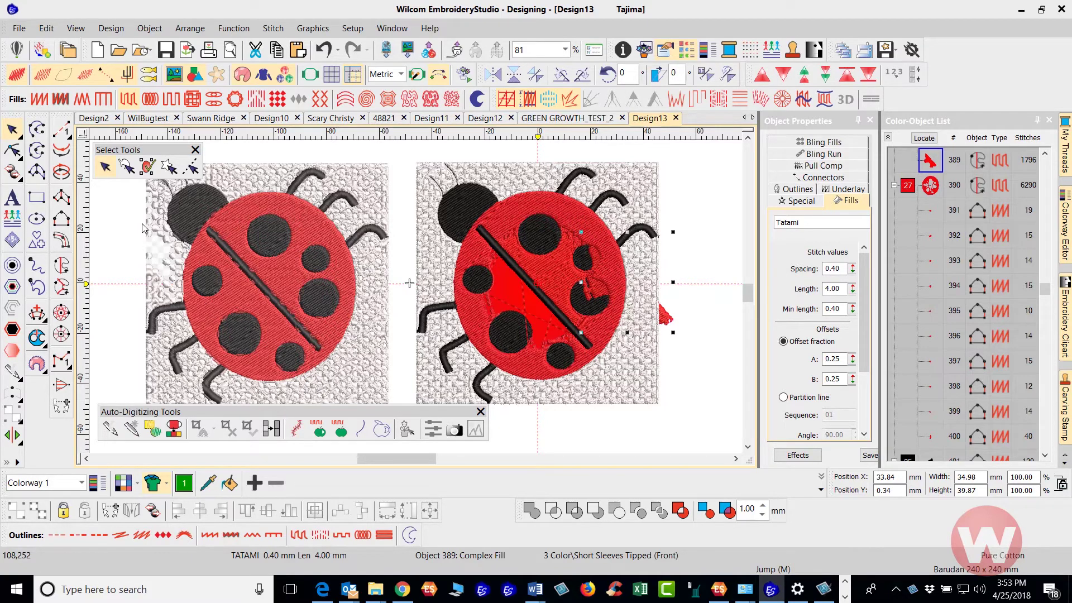
- View the bitmap files available in the Import Graphic dialog and close it without importing
click(18, 28)
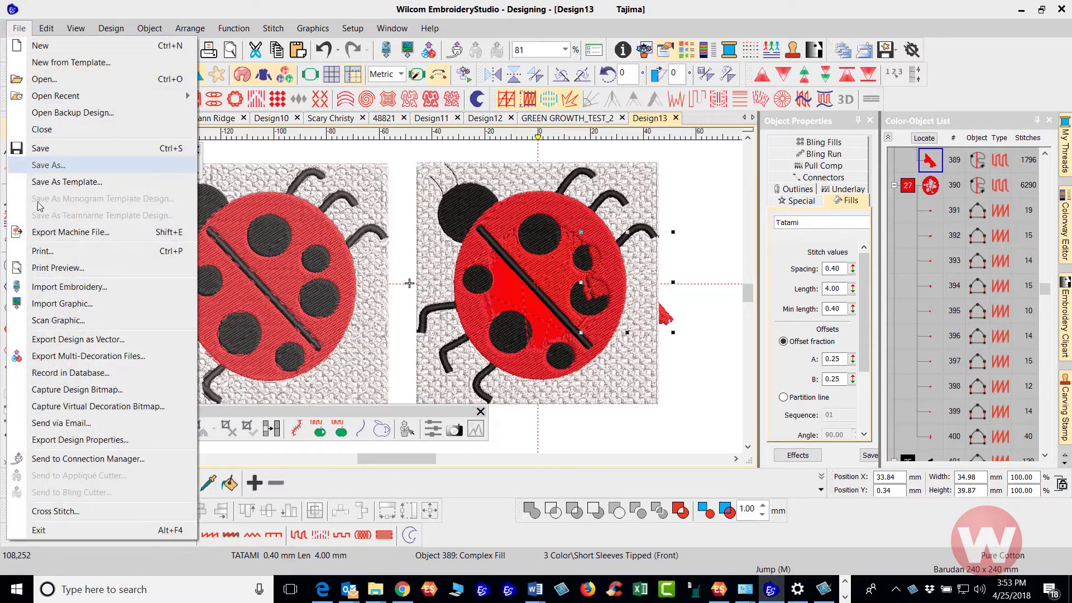
click(86, 305)
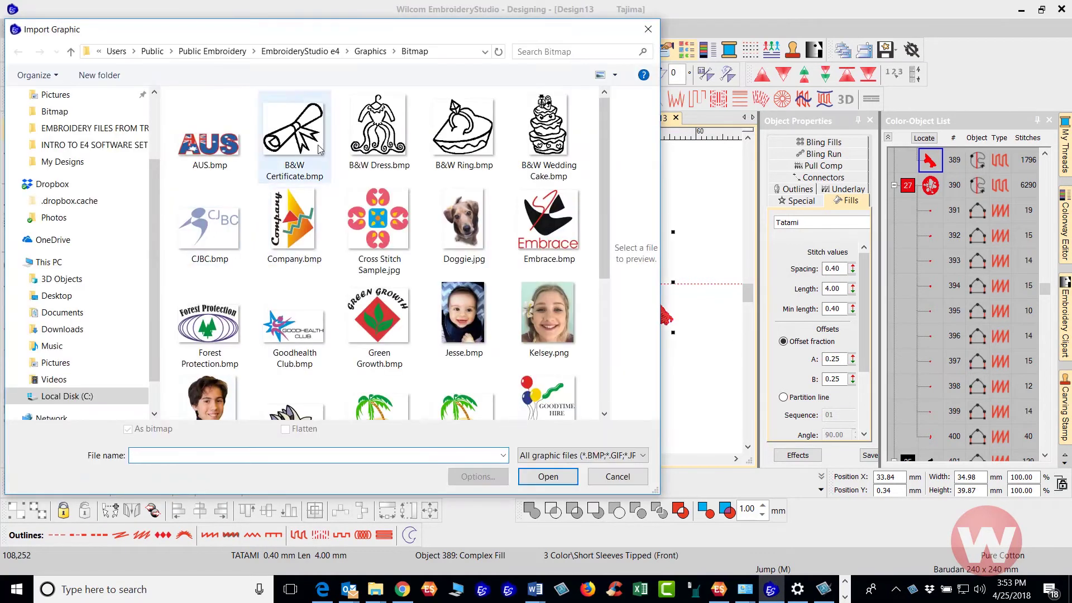
click(648, 32)
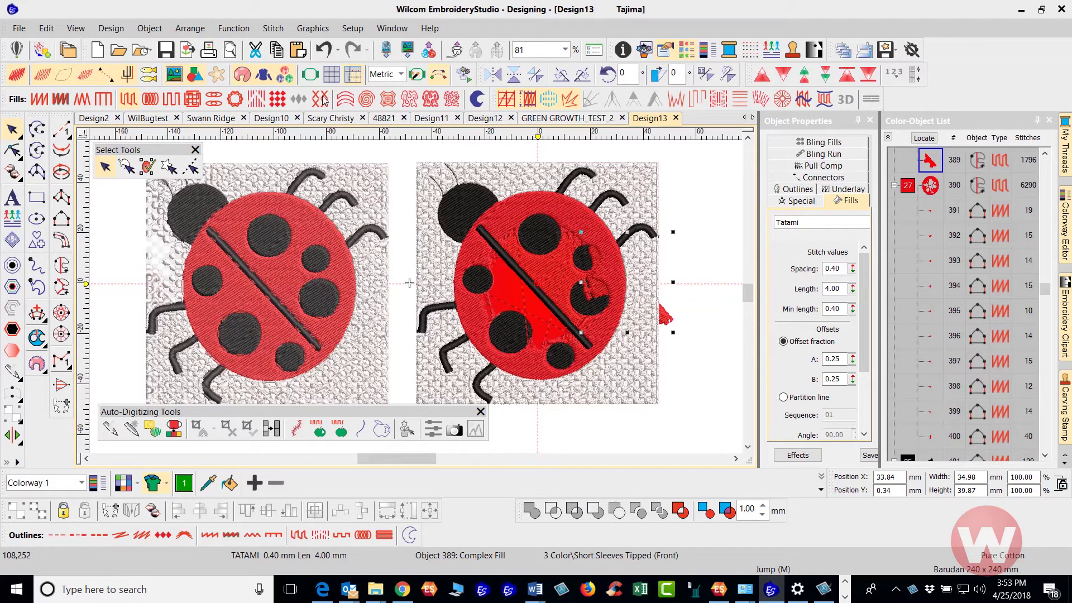
- Undo the stitch conversions and all later edits, back to the first pasted ladybug bitmap
click(337, 50)
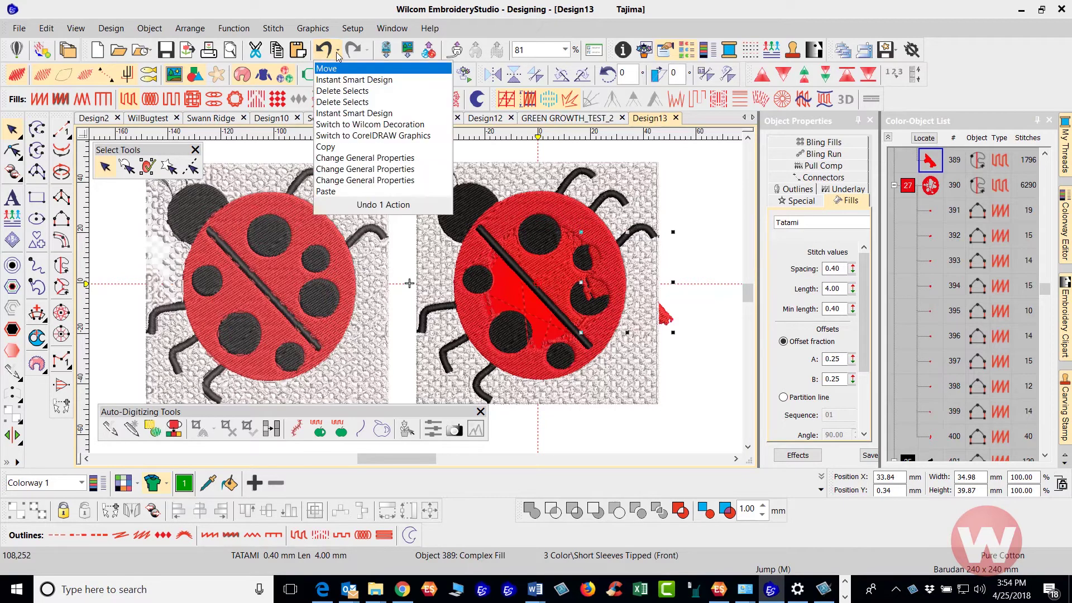
click(345, 181)
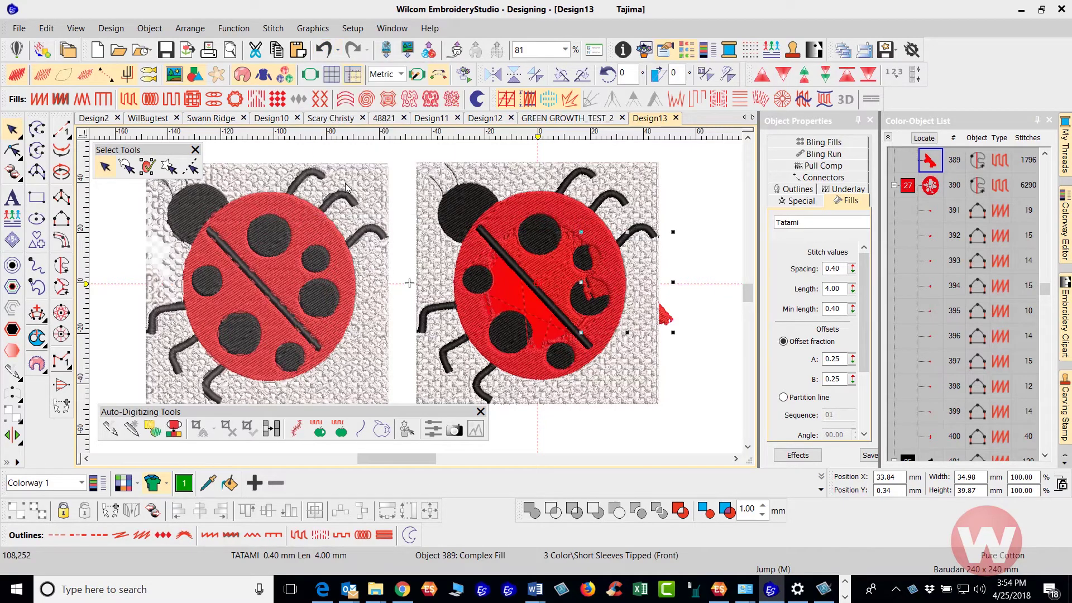
click(337, 51)
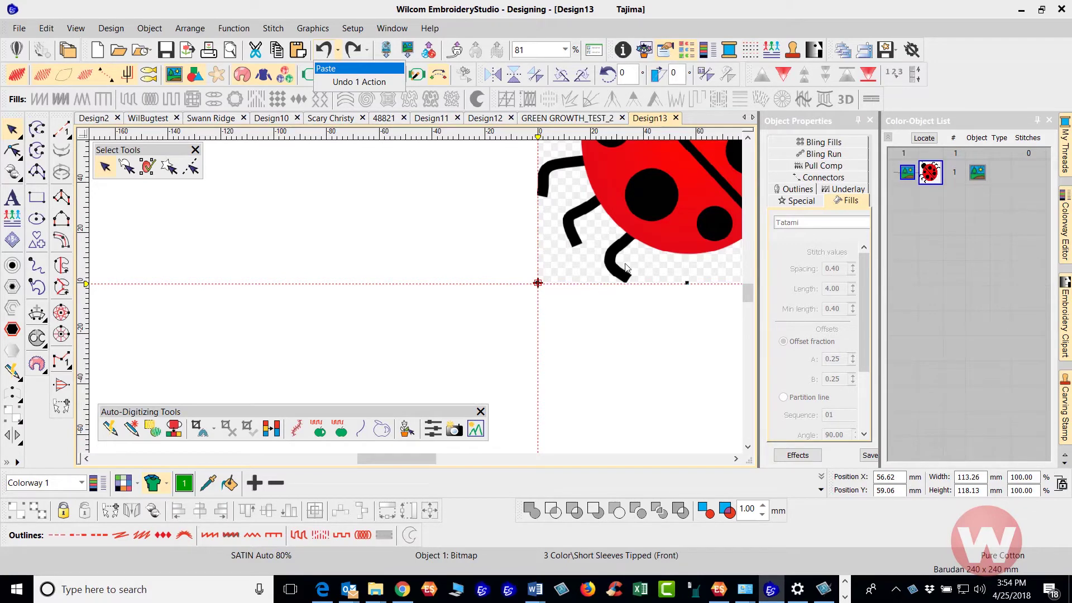
click(627, 293)
scroll(416, 301, down, 2)
scroll(427, 253, up, 2)
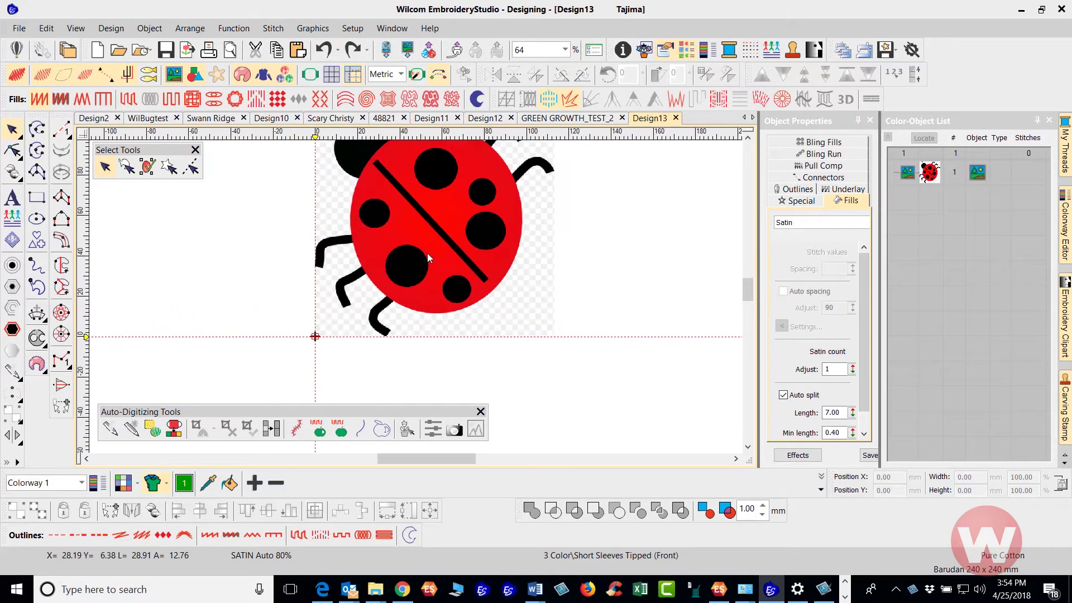
scroll(396, 286, down, 2)
- Redo the first bitmap's placement and resizing and the pasting of the second one, stopping before any stitch conversion
click(353, 49)
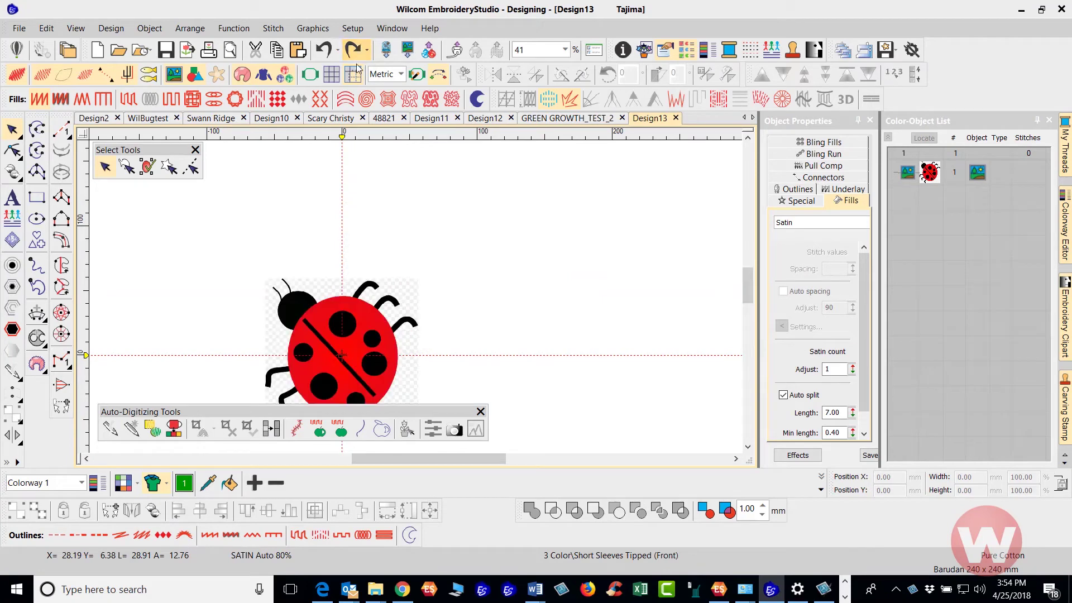
click(328, 51)
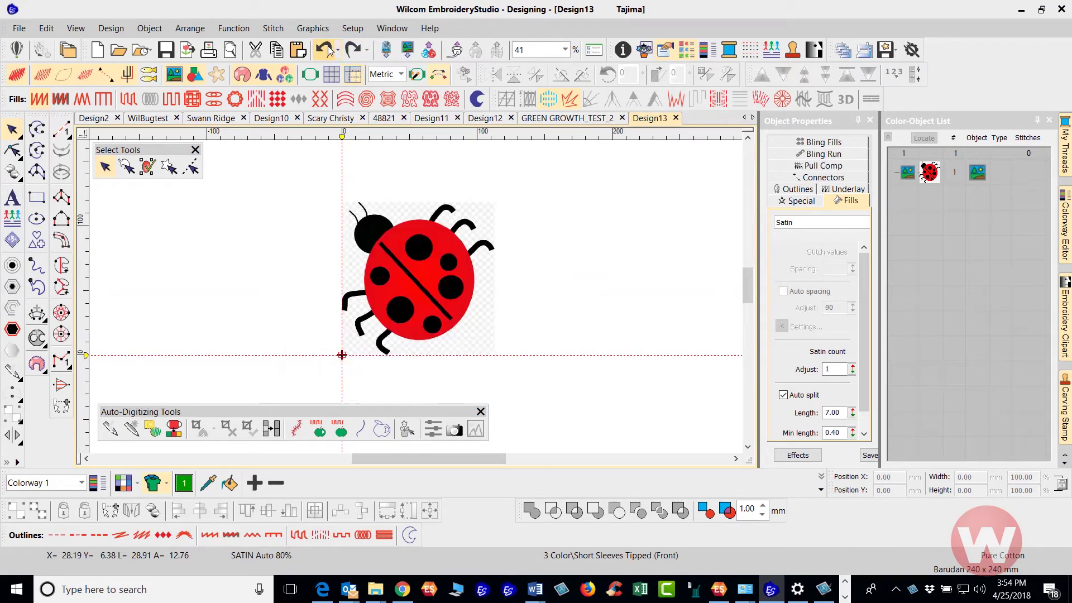
click(328, 51)
click(354, 50)
click(354, 50)
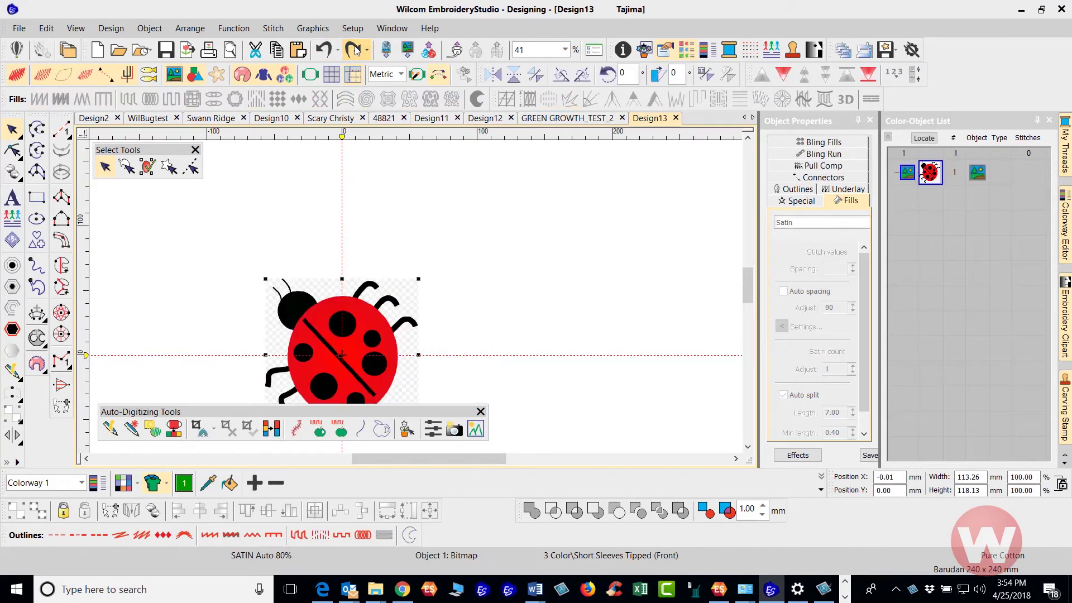
click(354, 50)
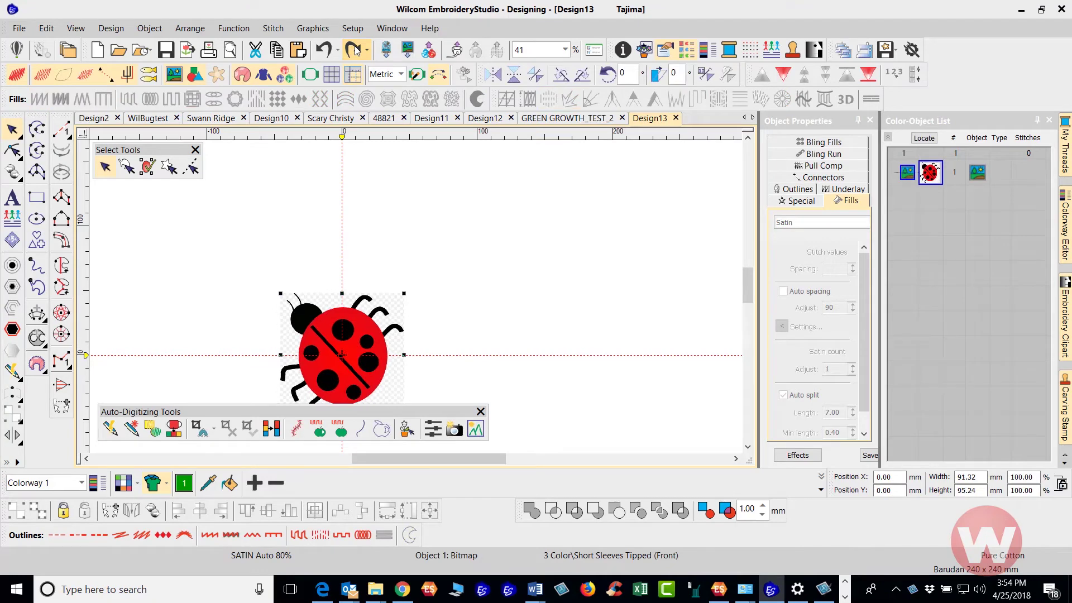
click(354, 50)
scroll(415, 302, down, 1)
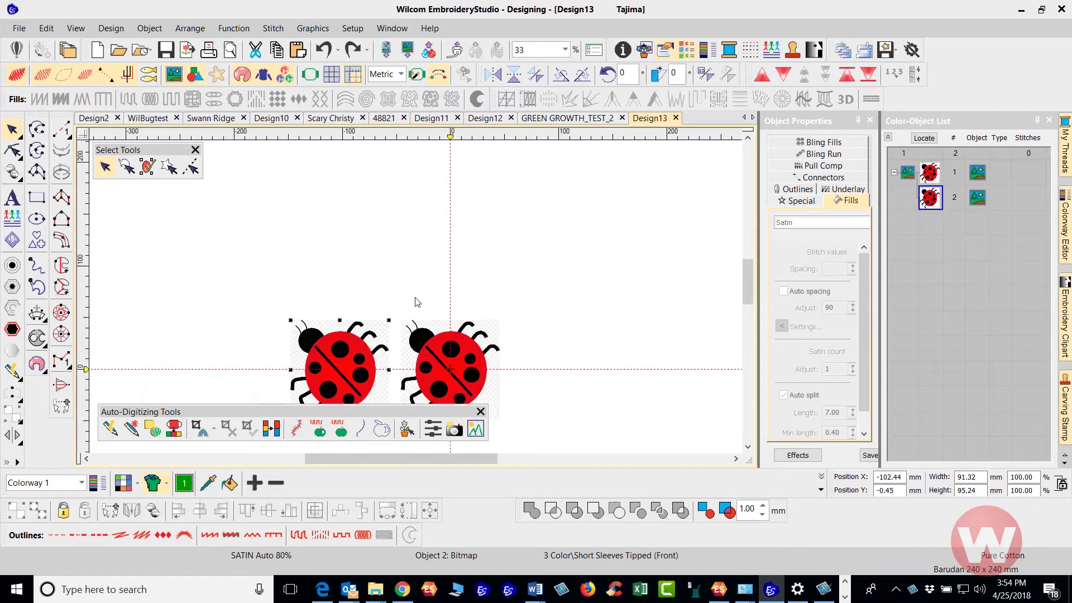
scroll(415, 302, up, 3)
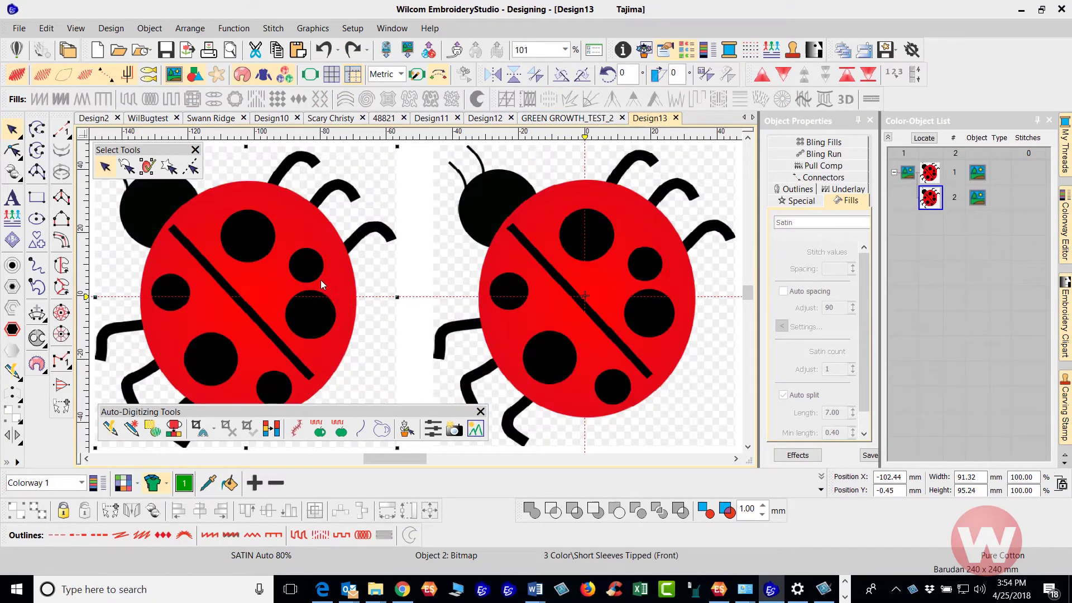
scroll(322, 281, down, 1)
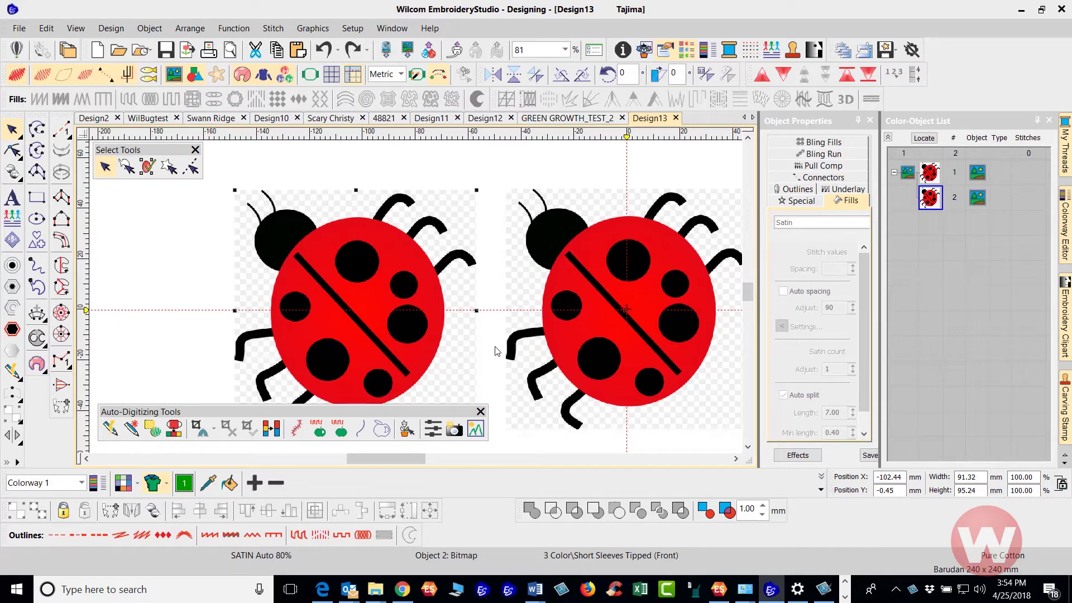
- Switch to the CorelDRAW graphics workspace and select both ladybug bitmaps
click(207, 255)
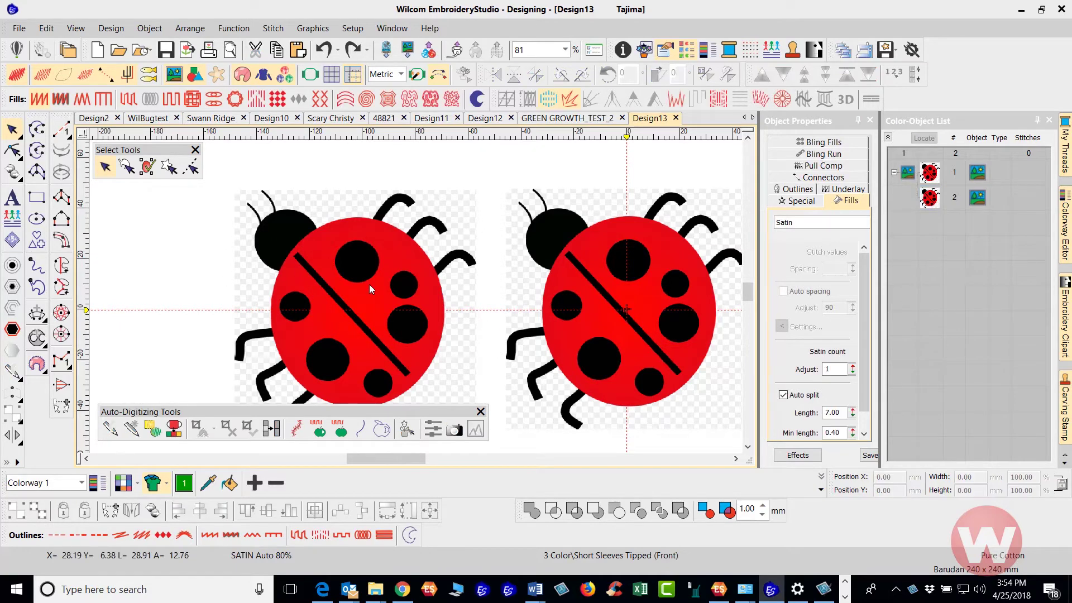
click(17, 49)
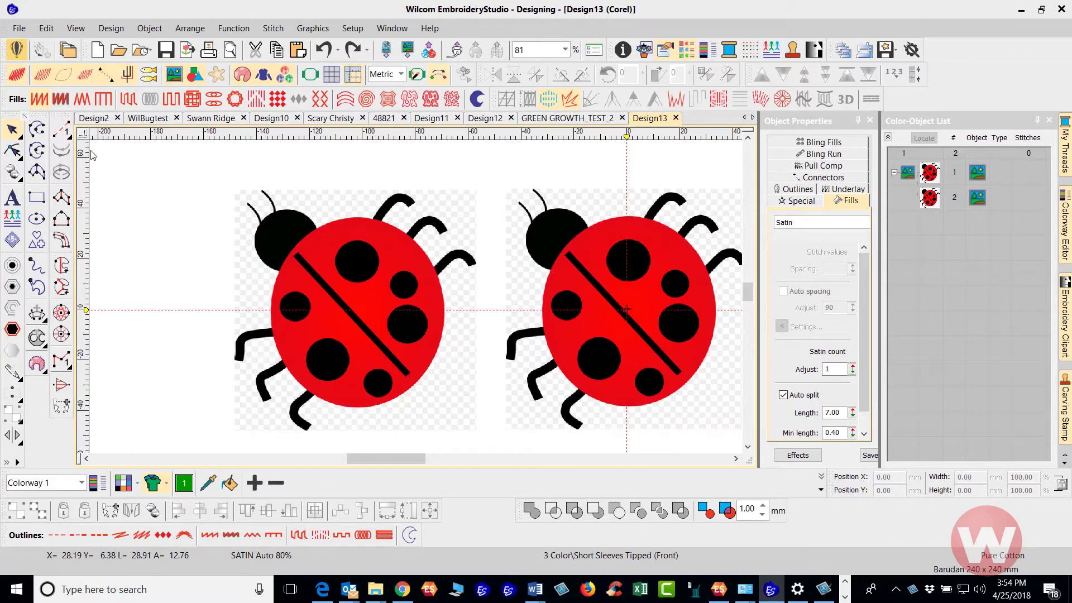
scroll(524, 266, down, 1)
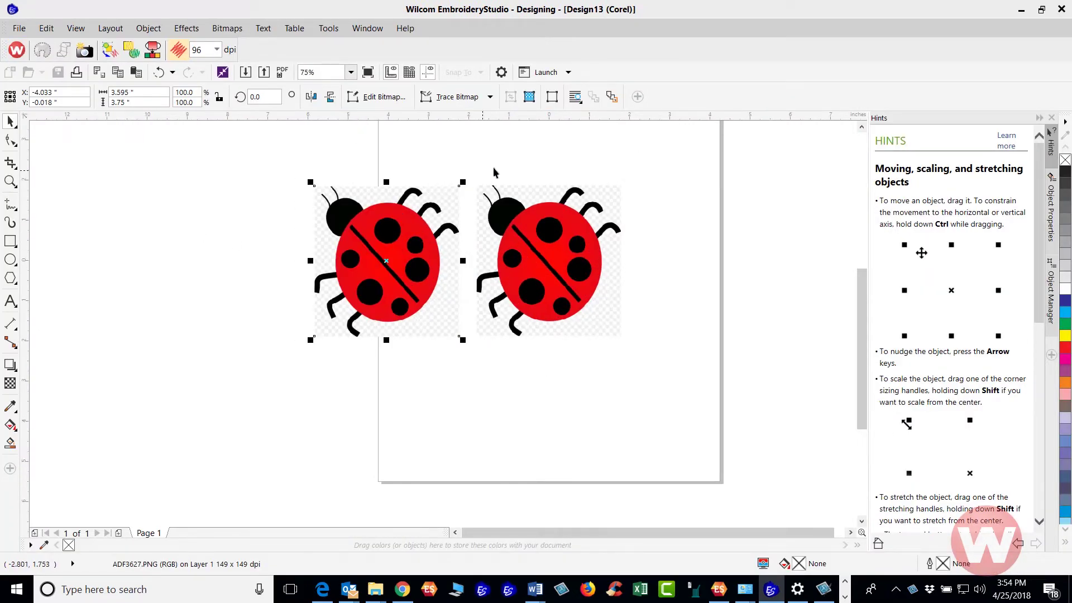
drag(273, 158, 651, 366)
key(p)
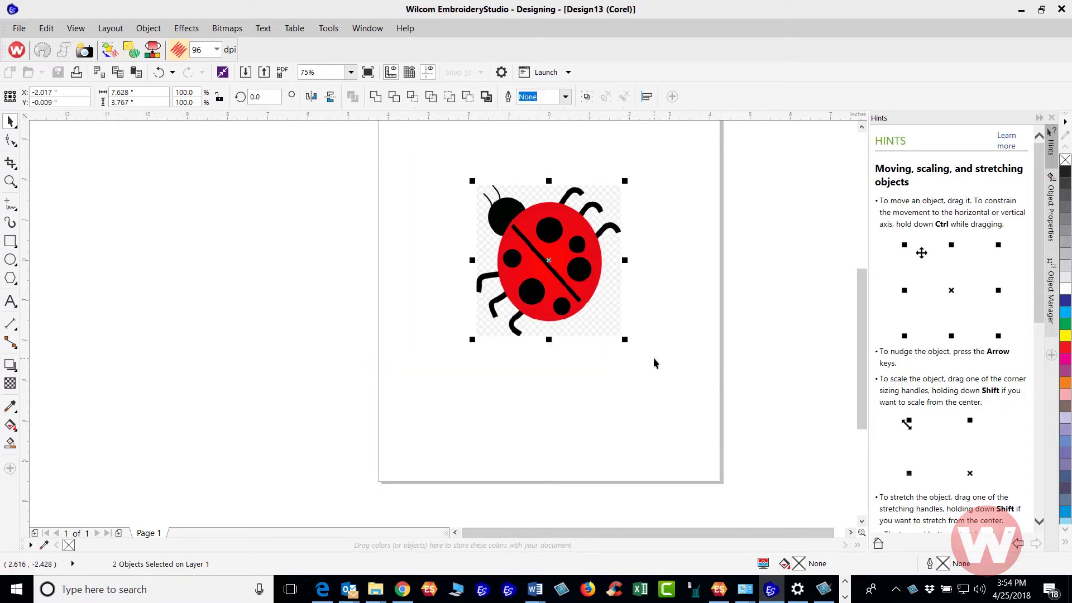
drag(558, 258, 430, 250)
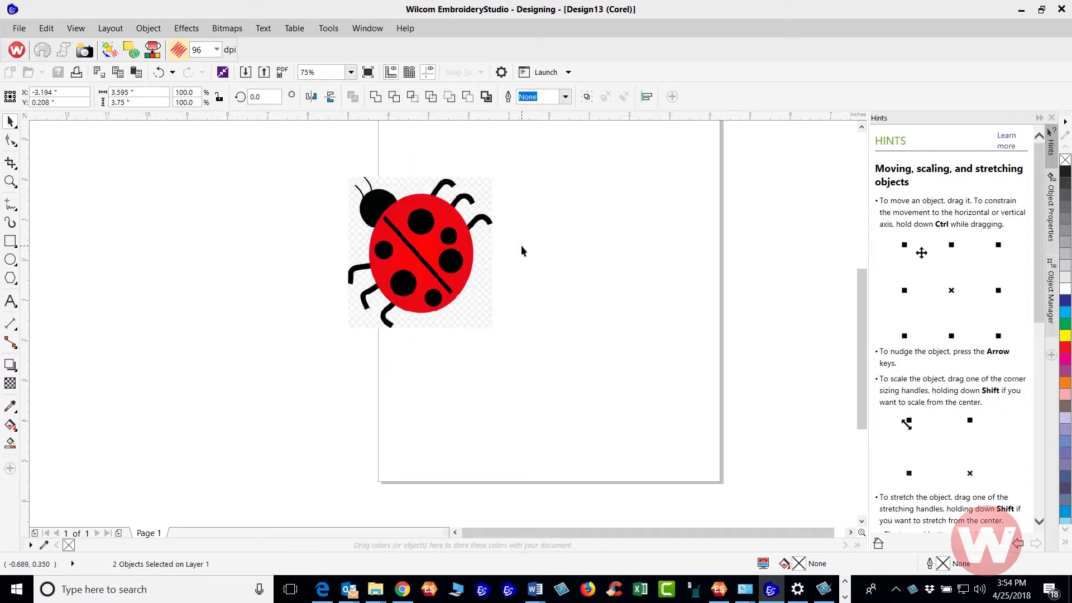
click(157, 74)
click(158, 73)
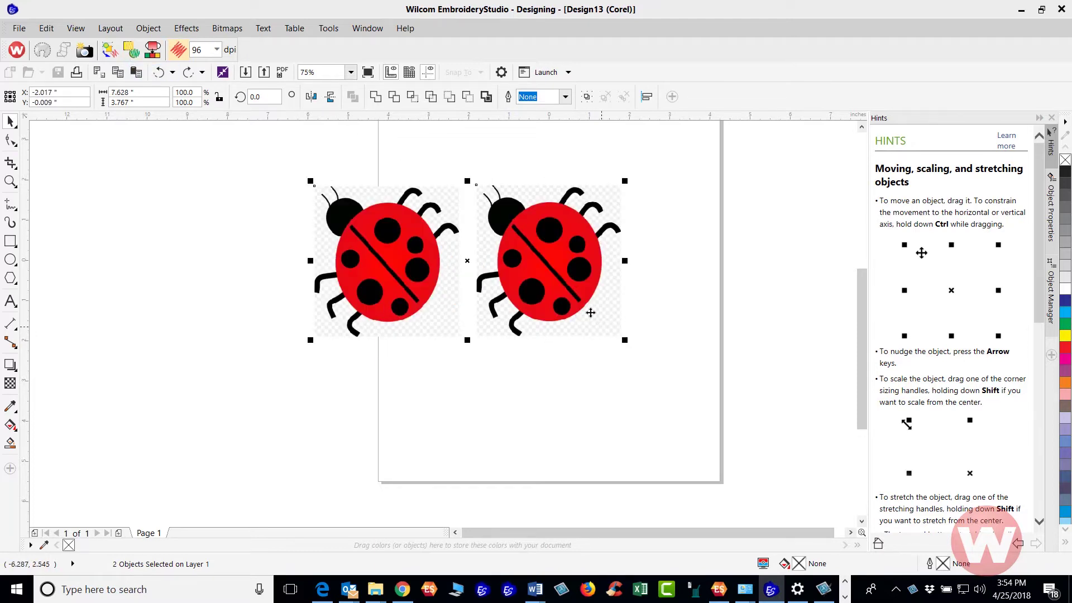
- Move both ladybug bitmaps together about 1.77 inches sideways onto the page and deselect them
drag(560, 315, 623, 257)
click(550, 390)
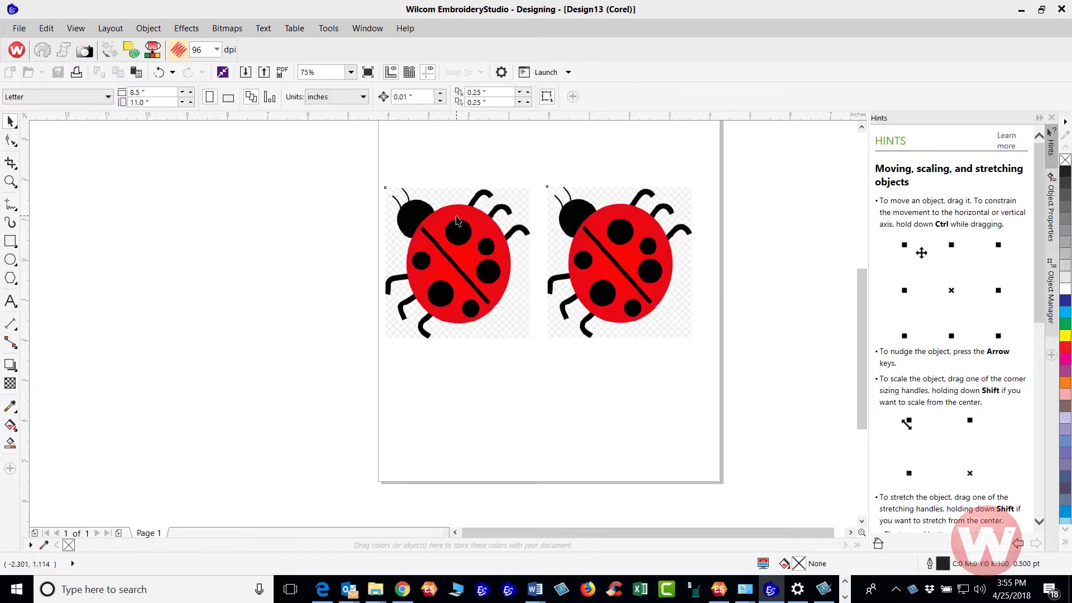
- Outline-trace the left ladybug bitmap as Clipart with the default PowerTRACE settings, keeping the original image
click(440, 190)
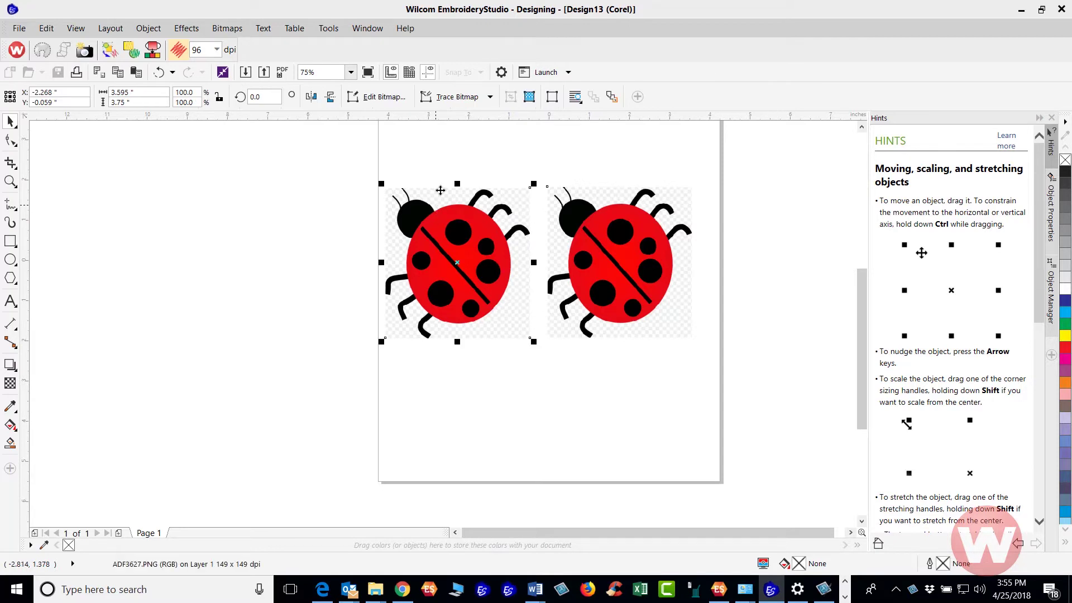
click(491, 98)
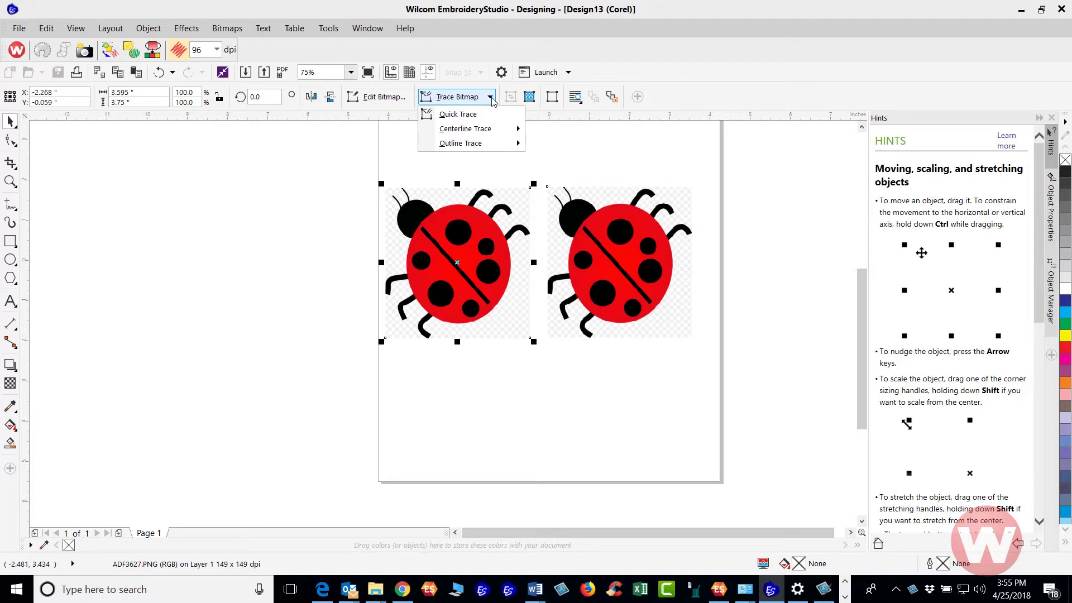
mouse_move(486, 146)
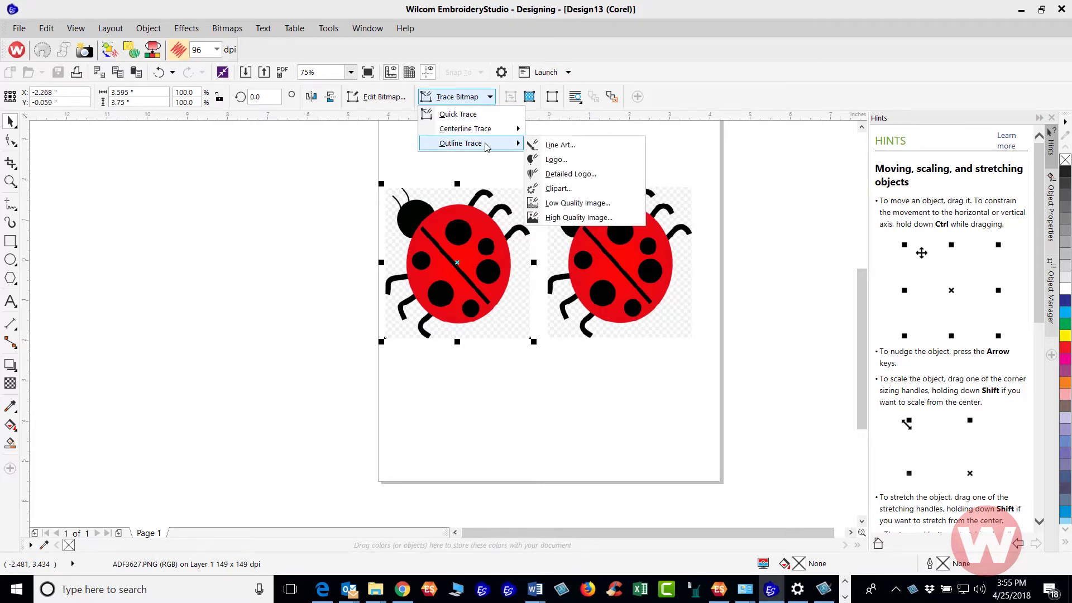
click(568, 191)
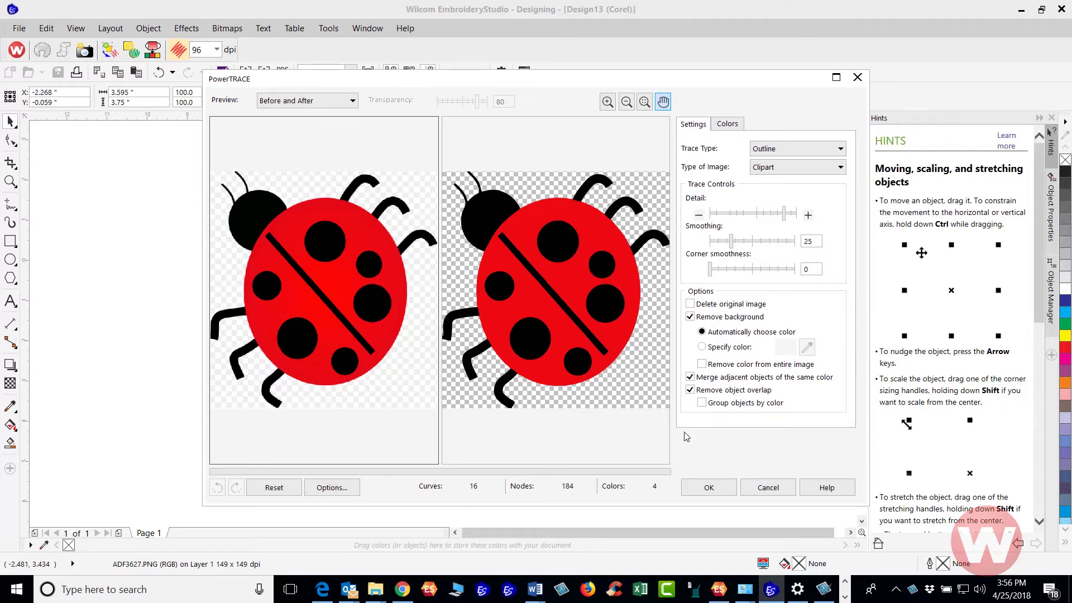
click(705, 487)
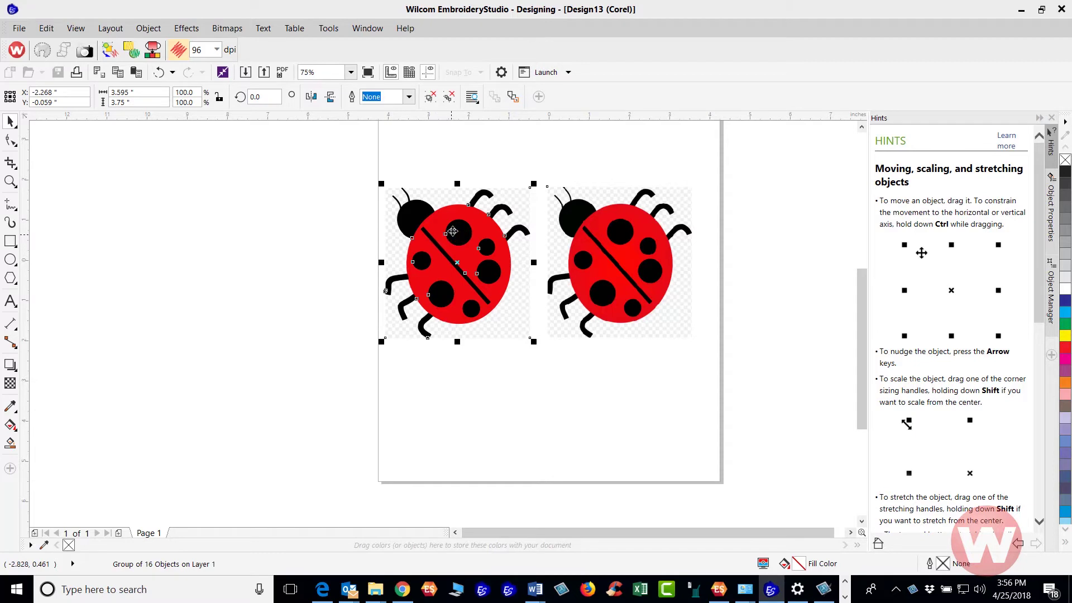
- Outline-trace the right ladybug bitmap as Clipart with the same default PowerTRACE settings
click(614, 231)
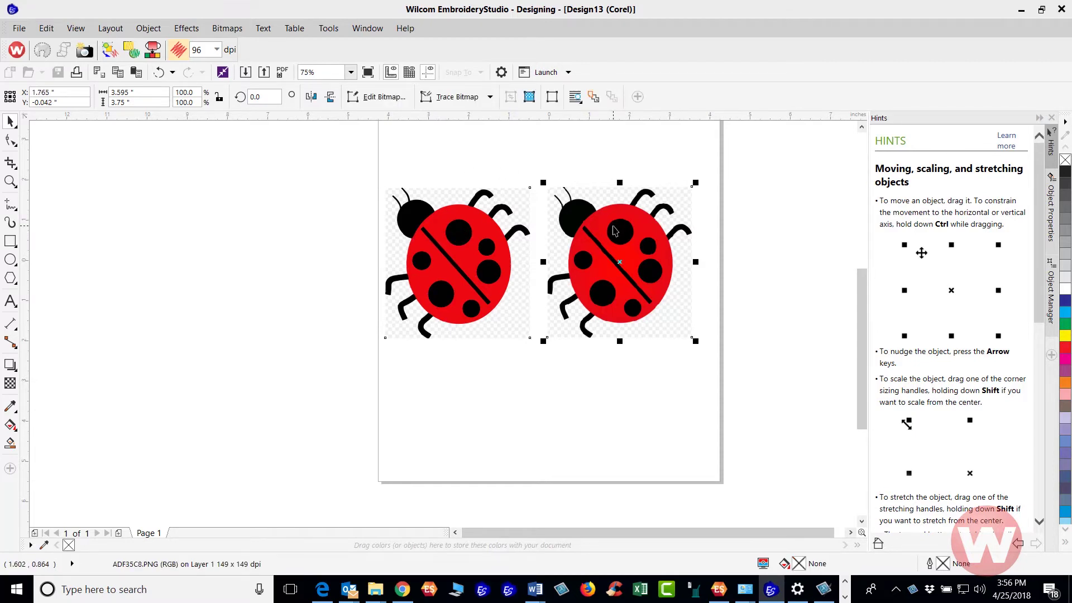
click(489, 98)
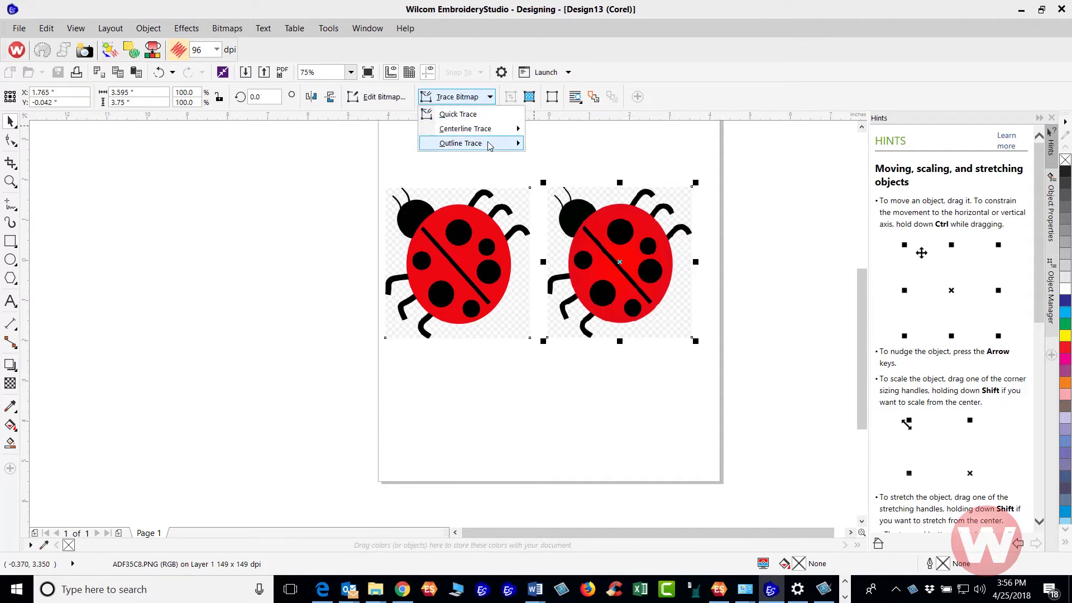
mouse_move(489, 145)
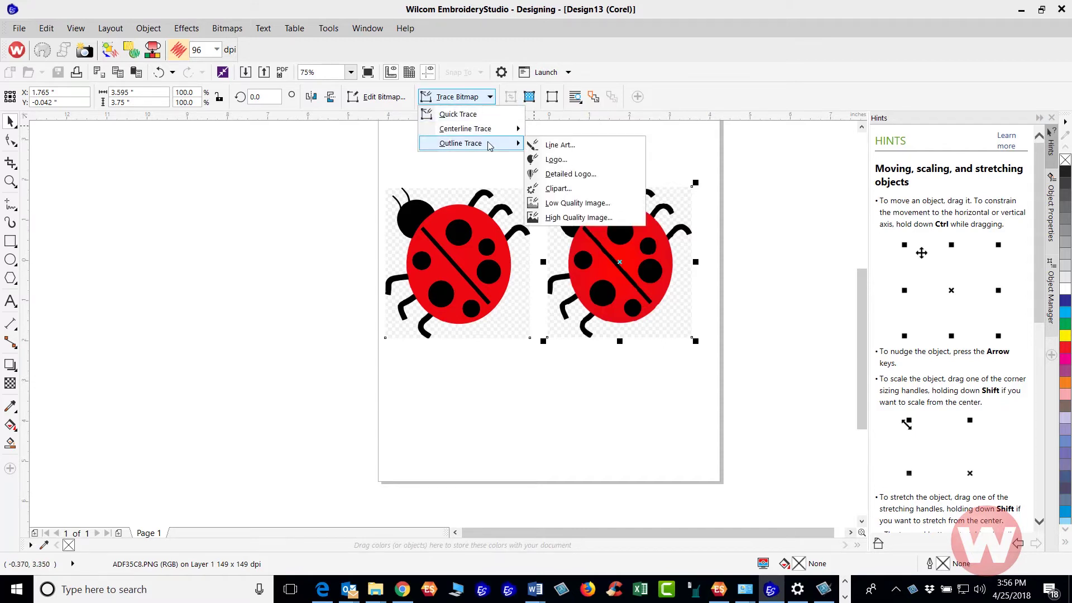
click(554, 188)
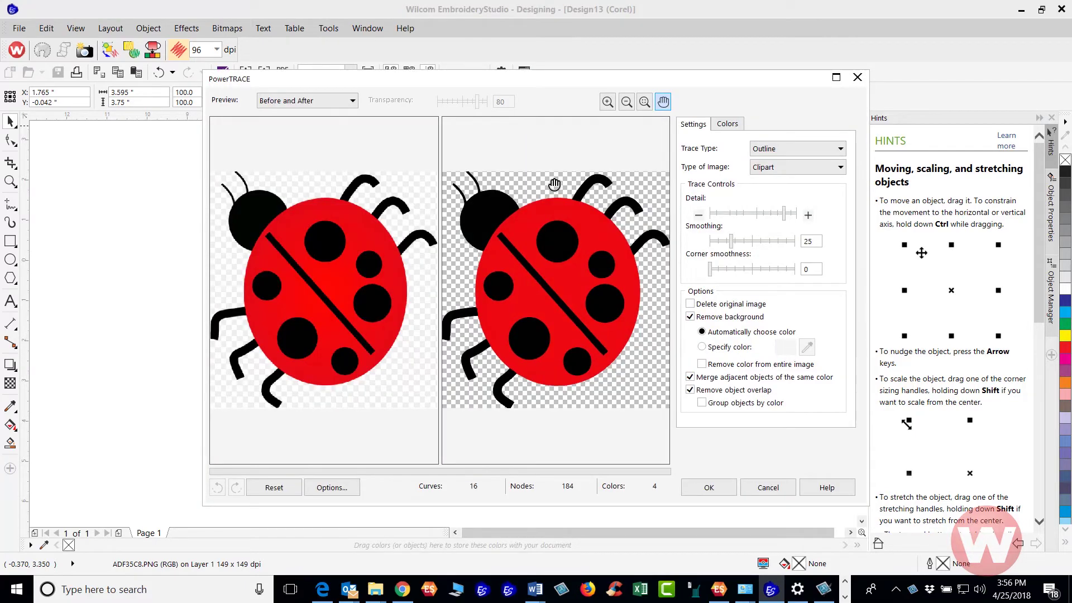
click(705, 487)
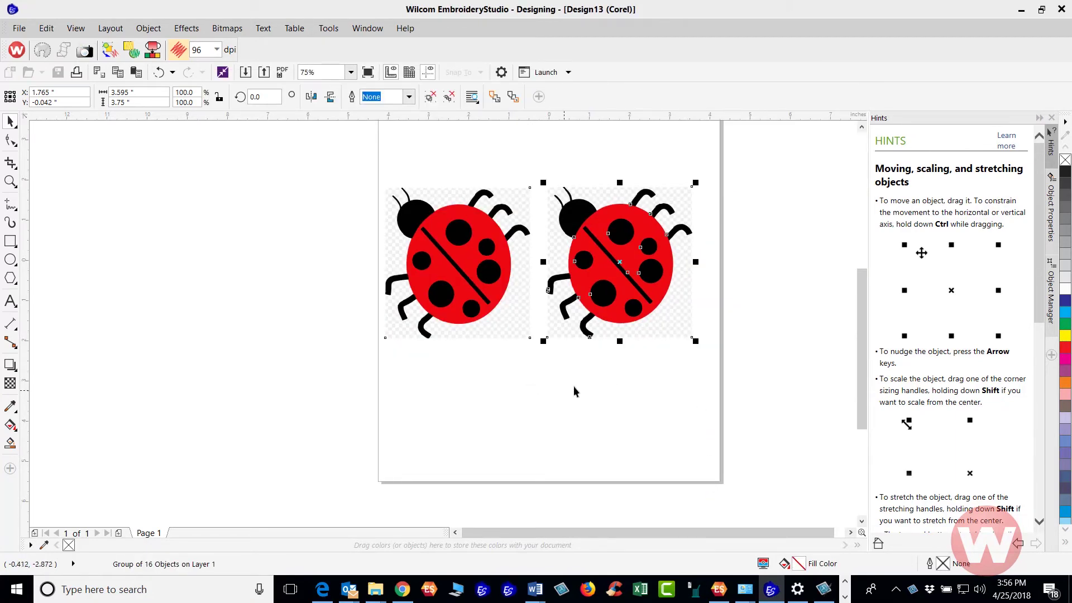
- Move the right traced ladybug down about 0.74 inches, compare its edges with the bitmap underneath, and undo the move
mouse_move(617, 270)
mouse_down()
mouse_move(616, 296)
mouse_move(617, 262)
mouse_up()
scroll(613, 256, up, 2)
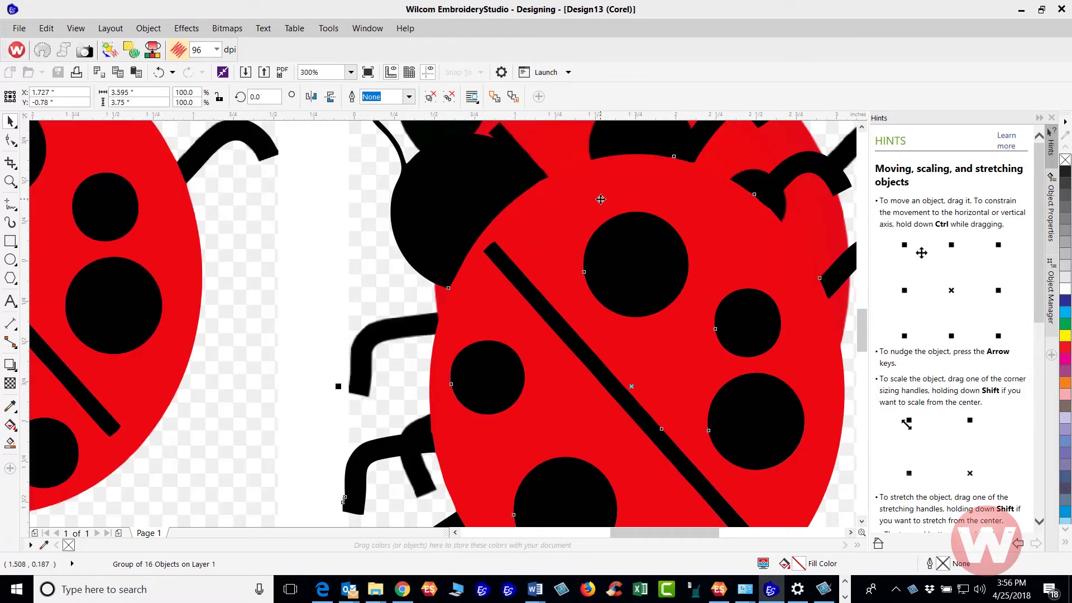
scroll(600, 200, down, 1)
scroll(605, 174, up, 2)
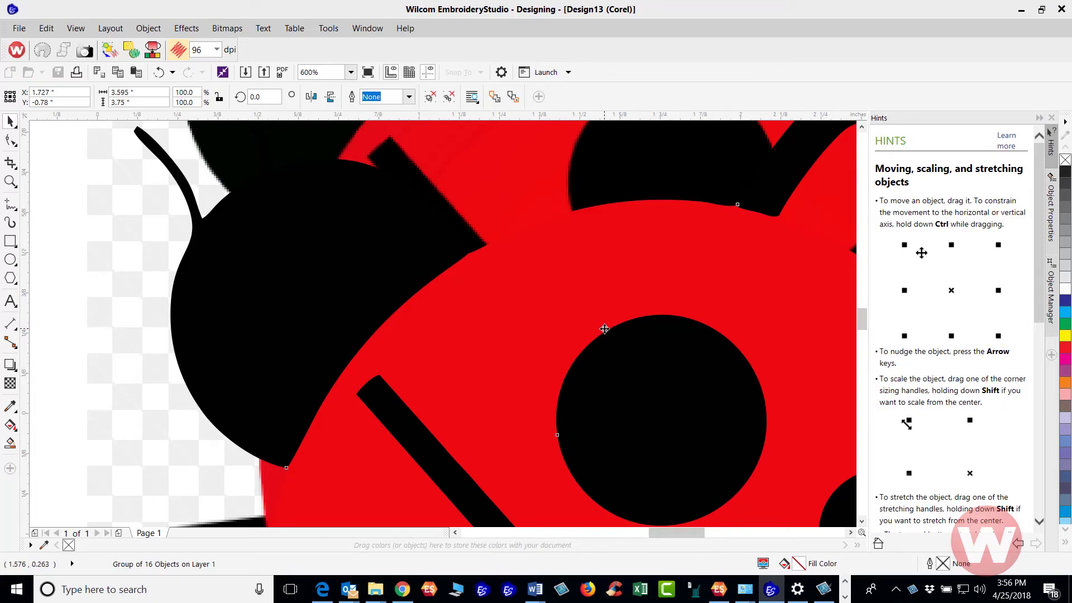
scroll(581, 291, down, 3)
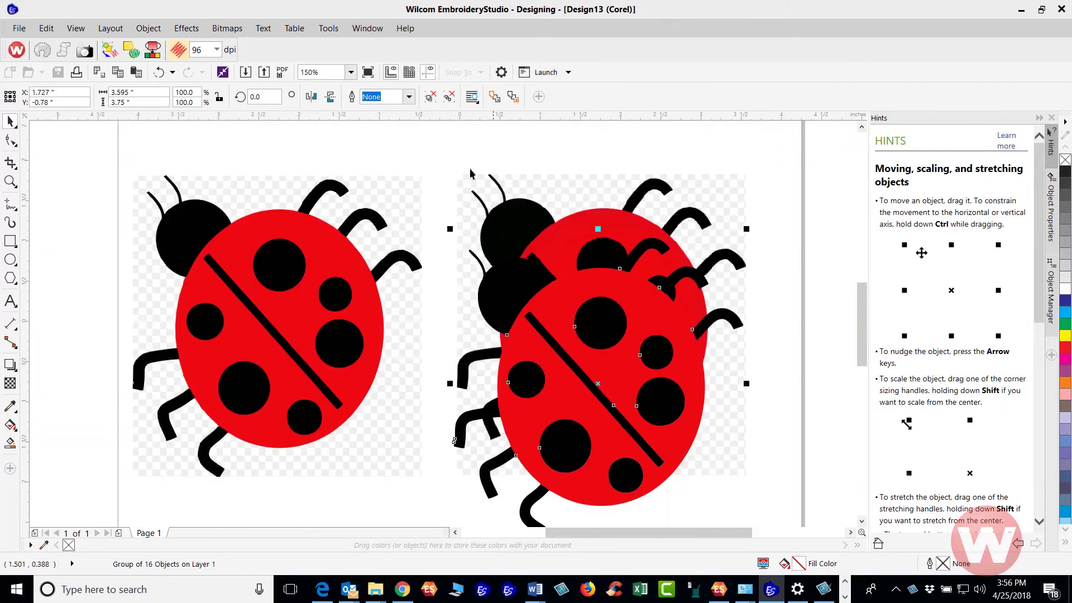
click(159, 73)
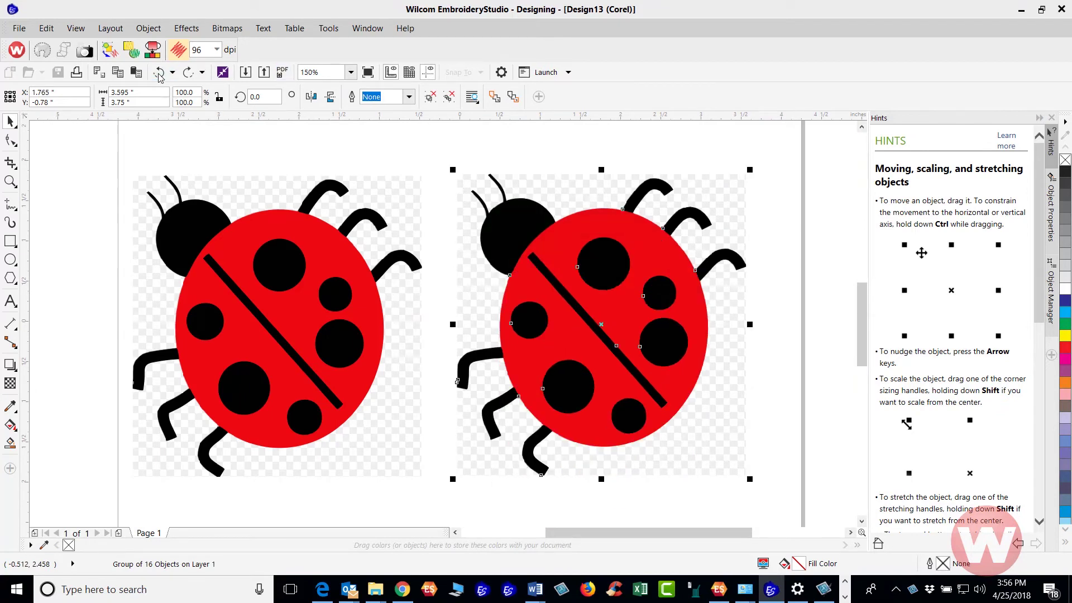
- Convert the left traced ladybug vector group to embroidery
click(291, 142)
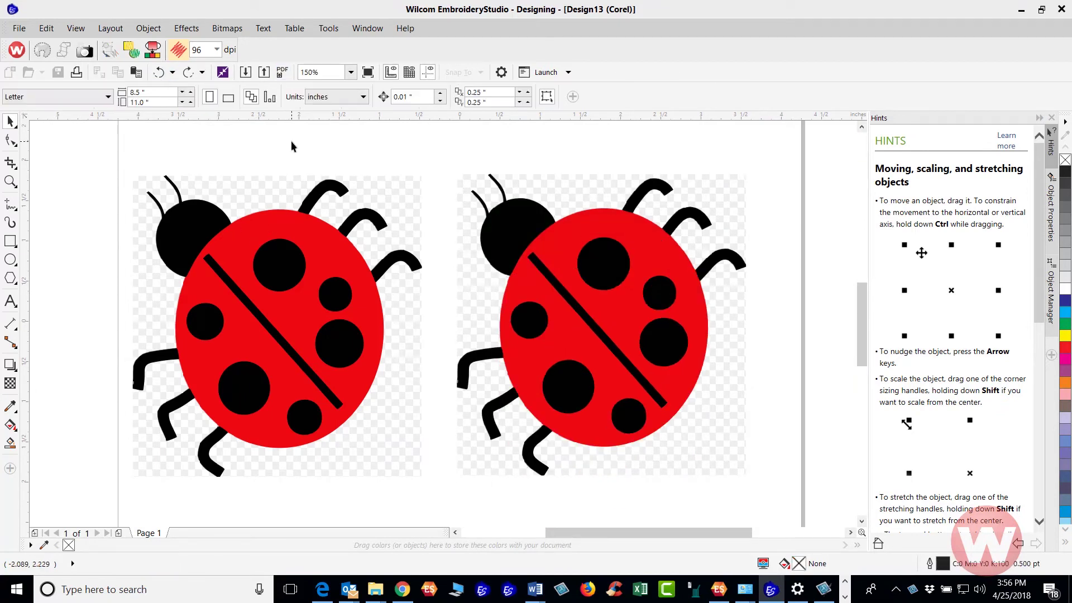
click(271, 293)
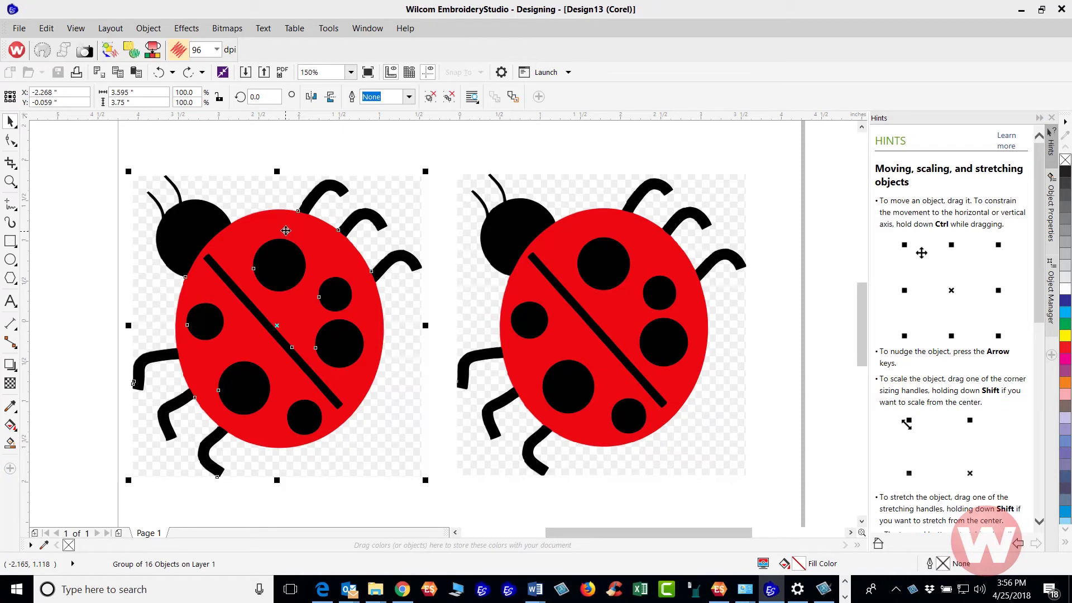
click(109, 50)
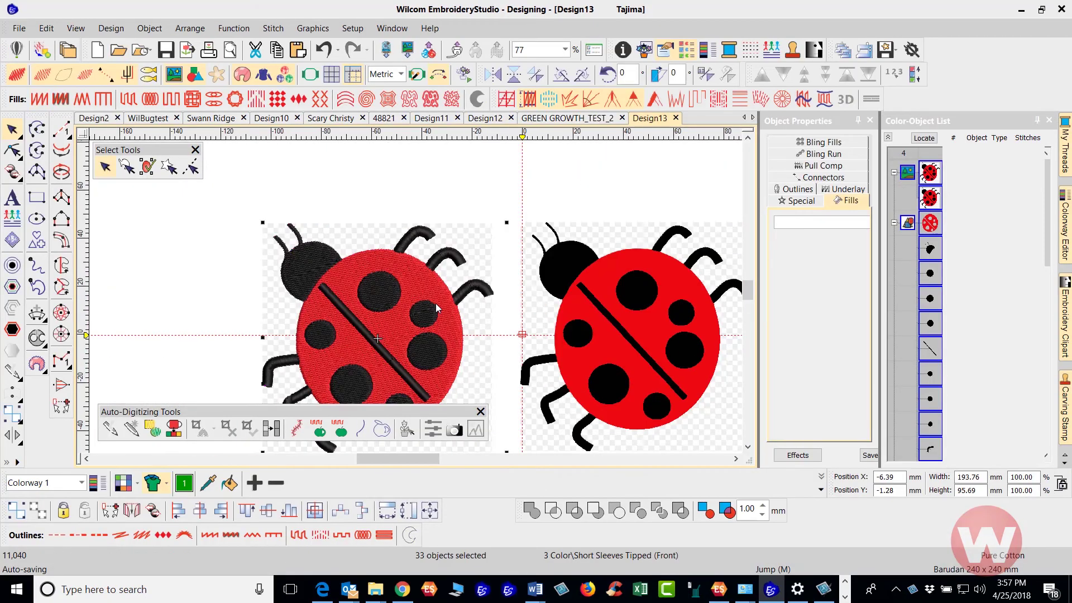
- Deselect the converted artwork, return to the CorelDRAW graphics workspace, and convert the right traced ladybug vector group to embroidery
click(469, 180)
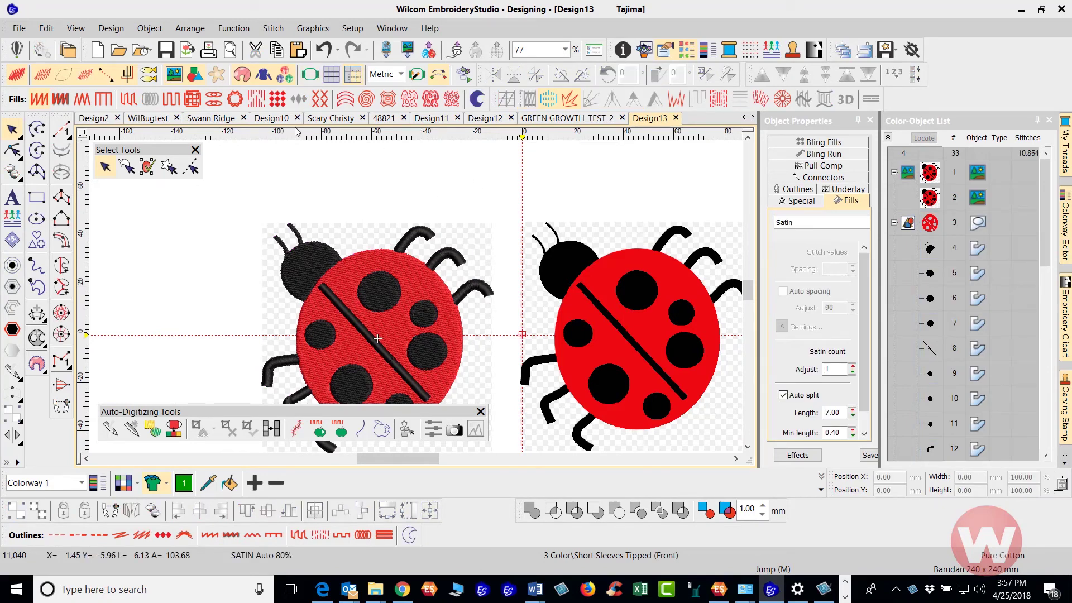
click(17, 49)
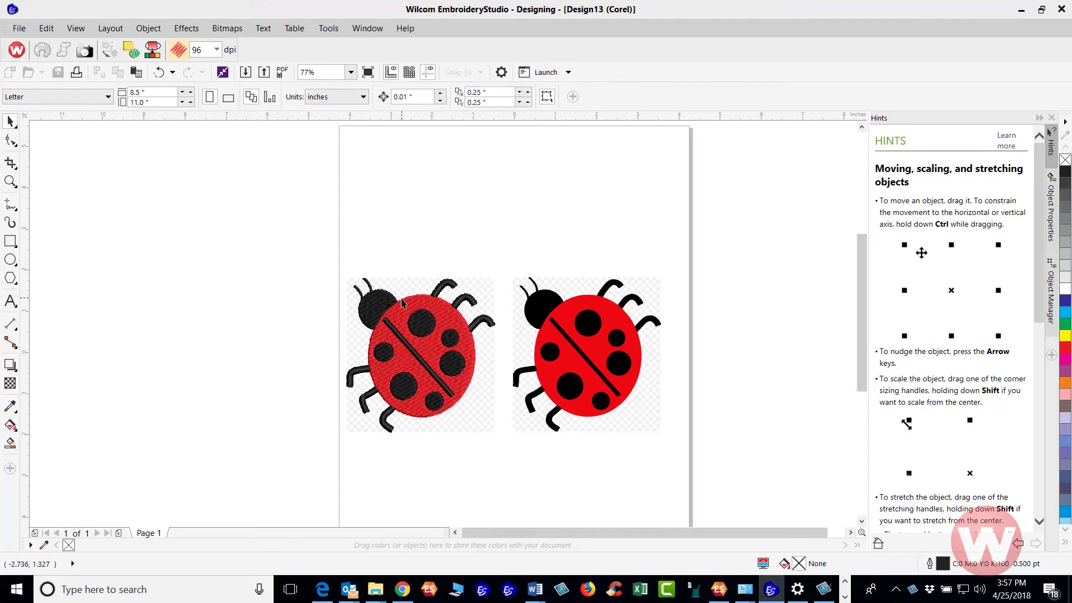
click(592, 335)
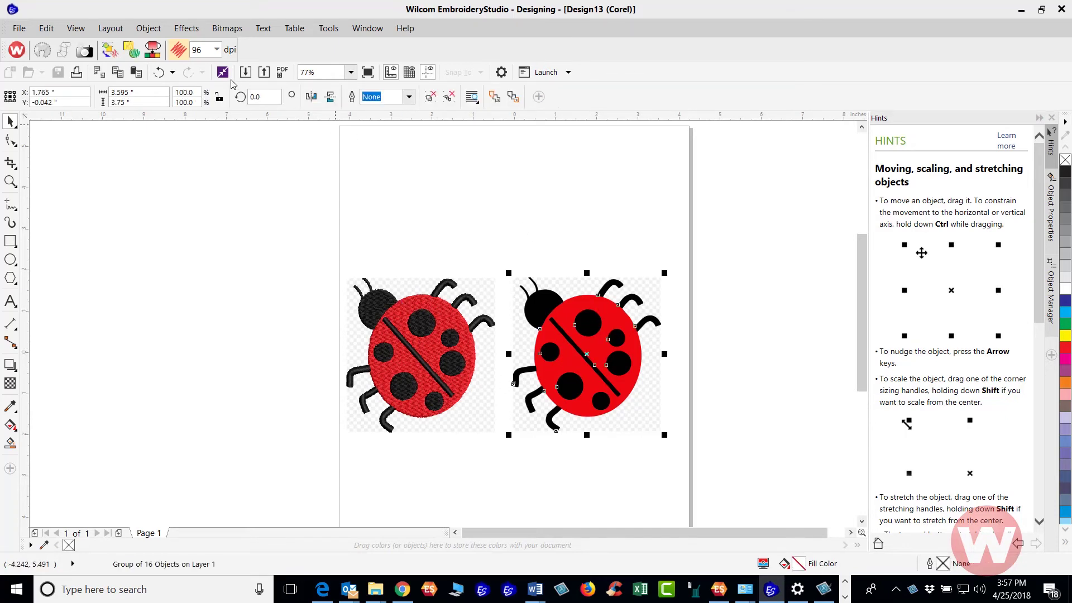
click(109, 49)
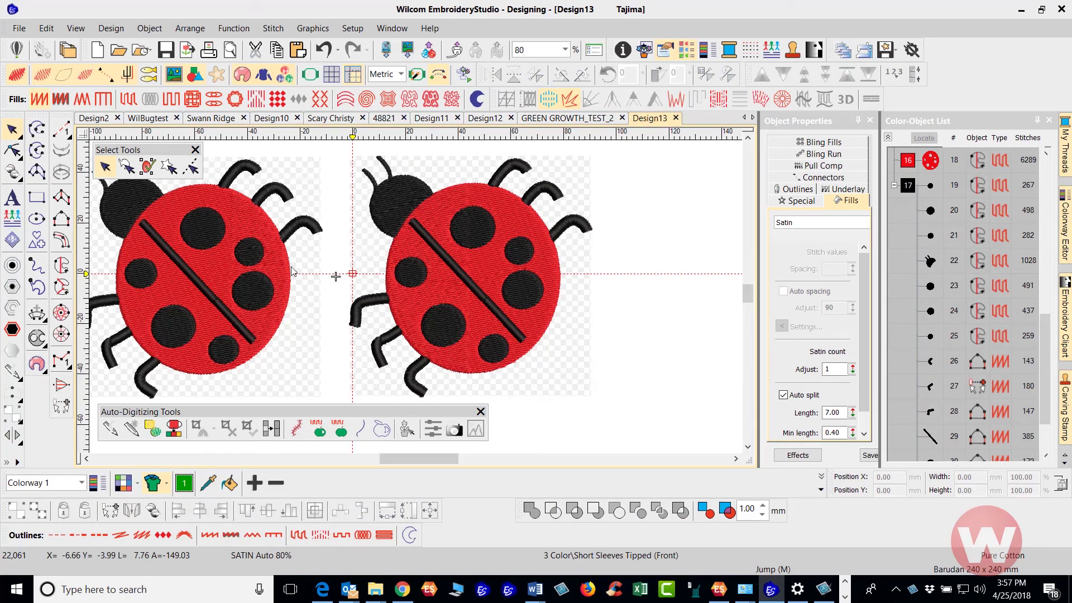
- Examine the stitching of both converted ladybugs up close, including the right one's head and antennae, and compare them side by side
scroll(255, 258, up, 2)
scroll(437, 290, down, 2)
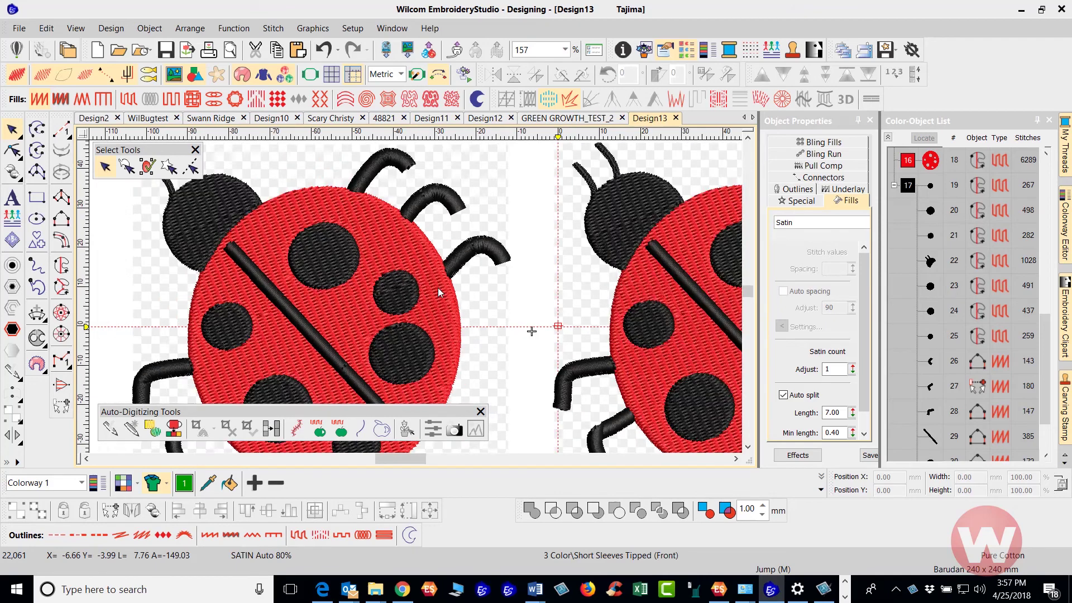
scroll(560, 307, up, 2)
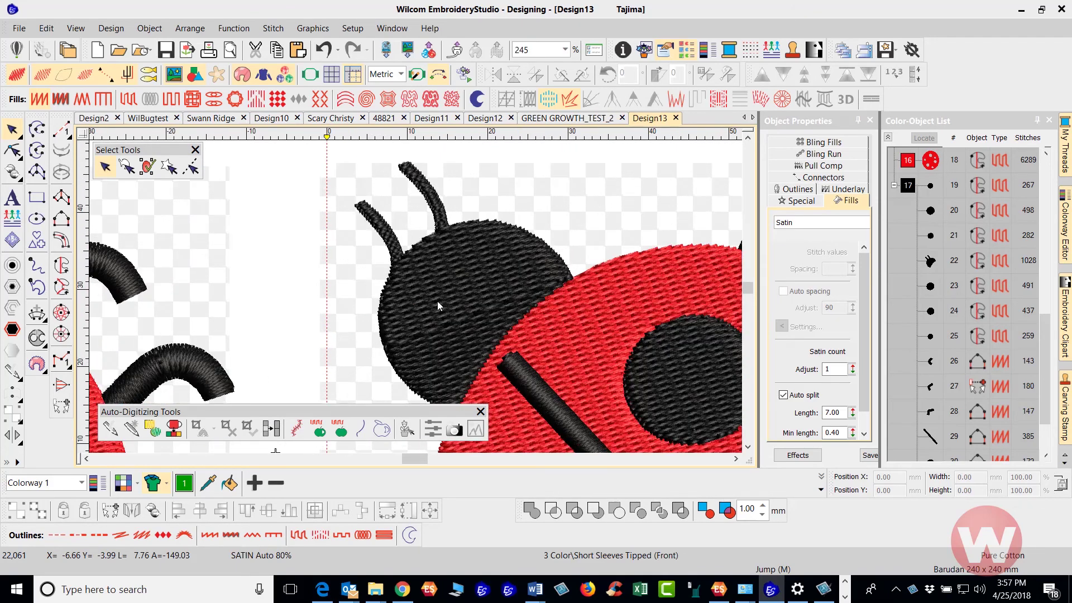
scroll(437, 300, down, 2)
scroll(419, 302, down, 1)
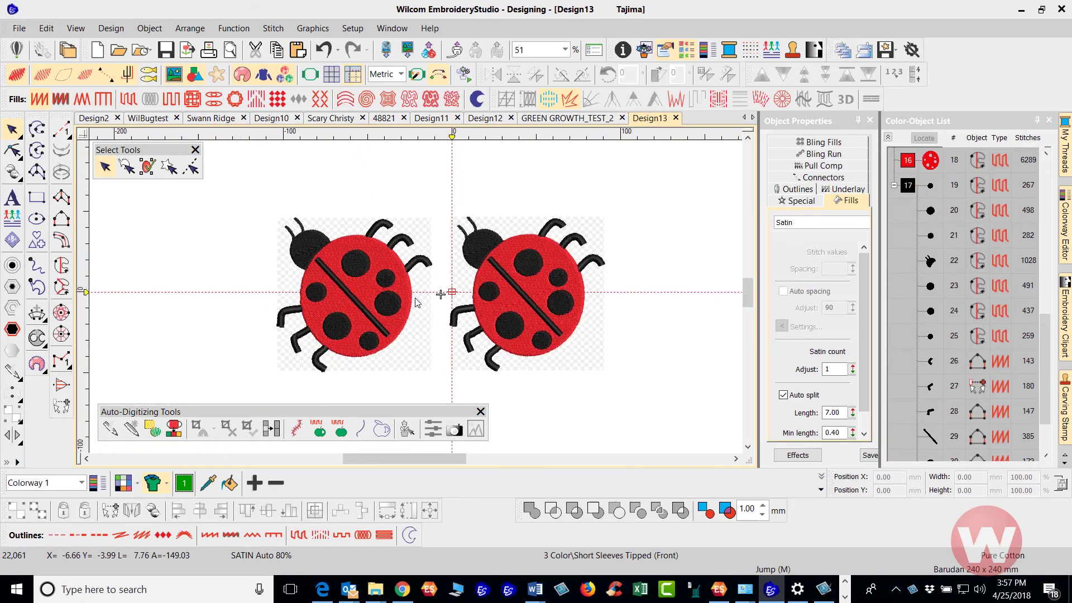